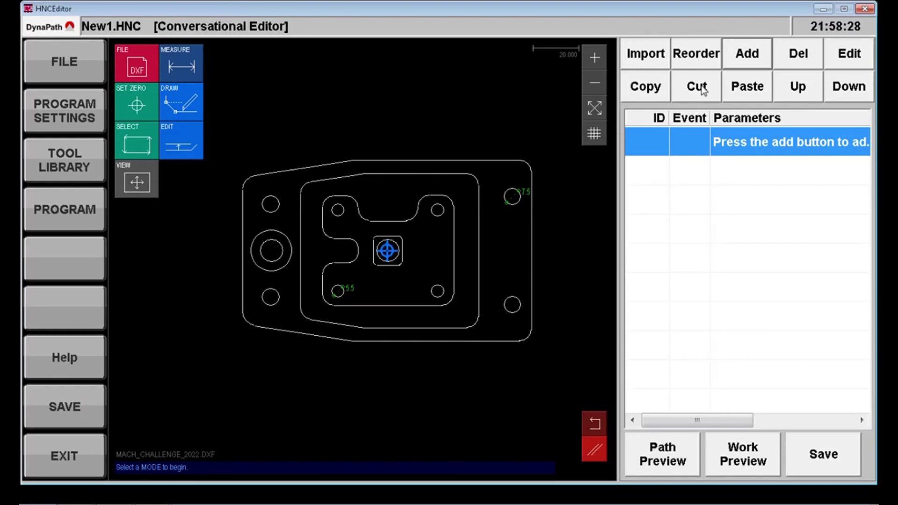
Step: Add a Contour event and attach the plate's outer profile, chained clockwise from its right edge, as its geometry
{"action": "left_click", "coordinate": [746, 55]}
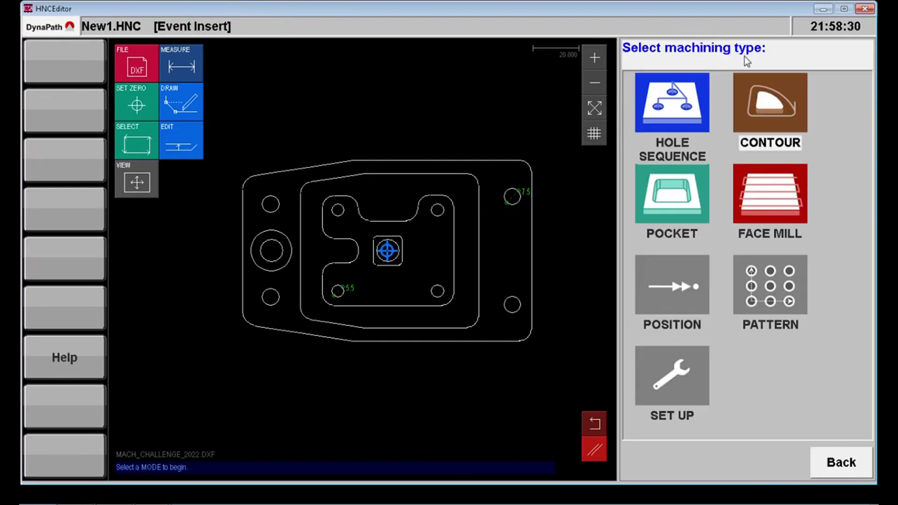
{"action": "left_click", "coordinate": [750, 100]}
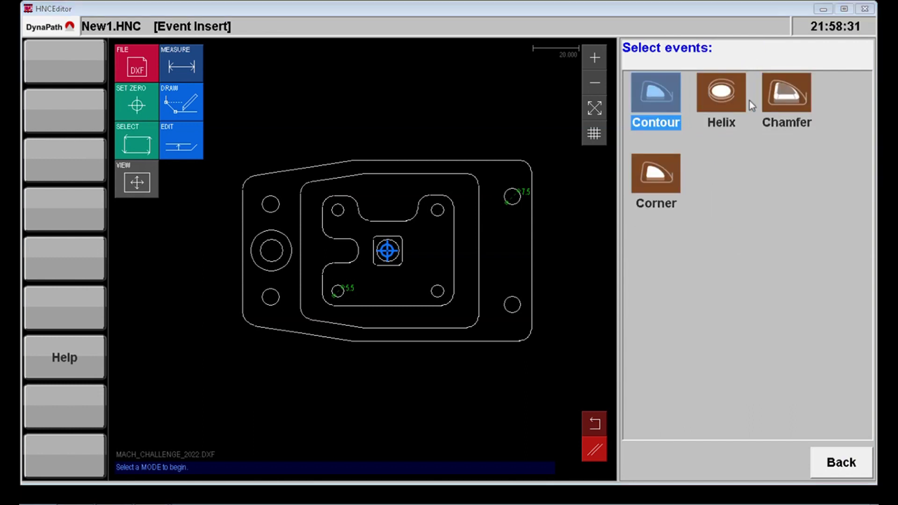
{"action": "left_click", "coordinate": [657, 104]}
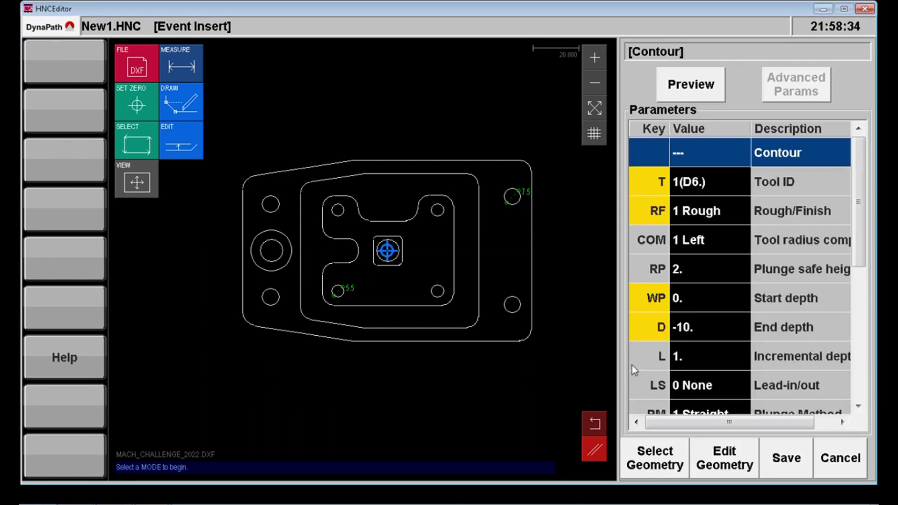
{"action": "left_click", "coordinate": [655, 463]}
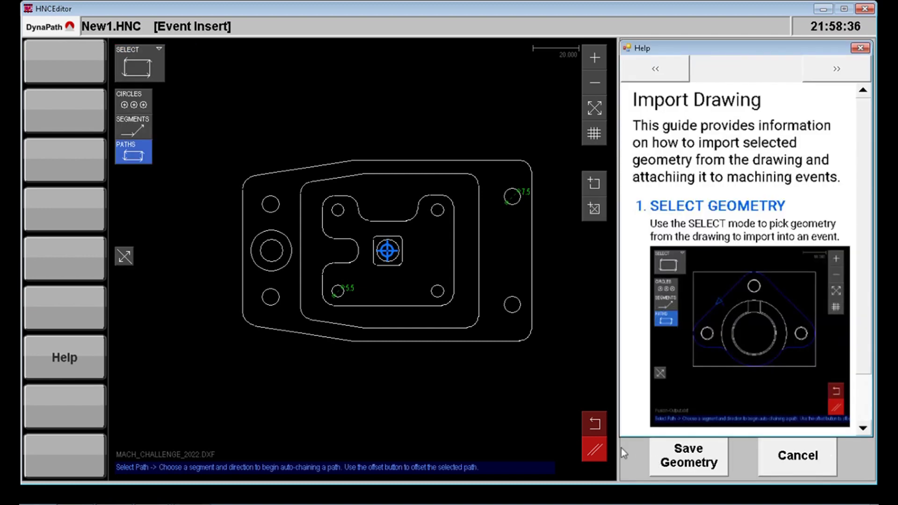
{"action": "left_click", "coordinate": [531, 248]}
{"action": "left_click", "coordinate": [533, 305]}
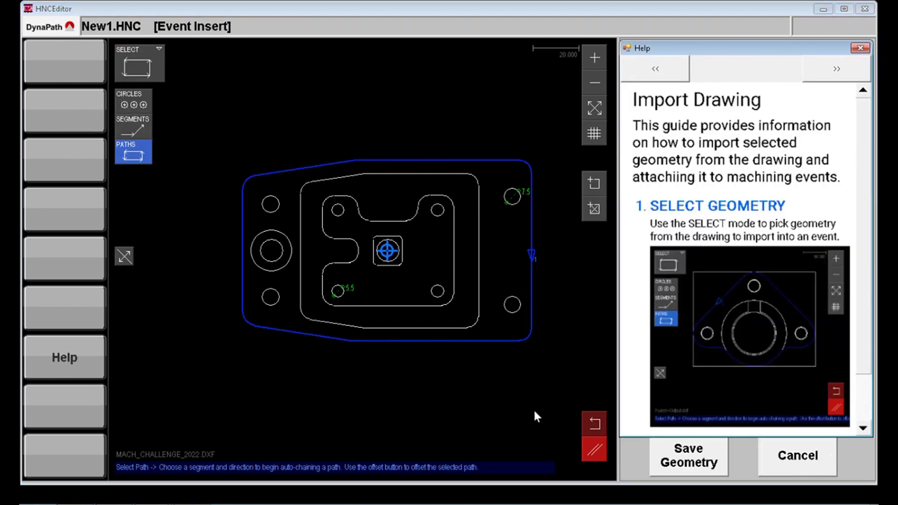
{"action": "left_click", "coordinate": [682, 463]}
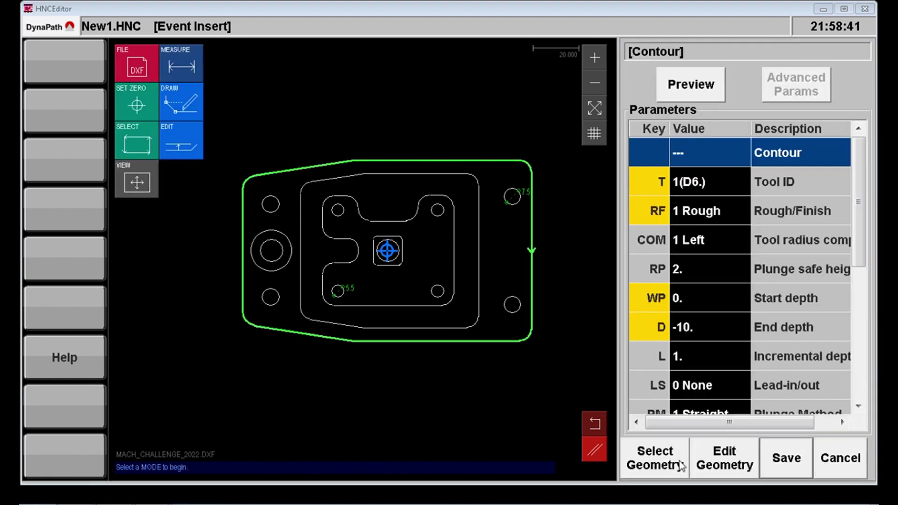
Step: Assign tool 1, the diameter 6 end mill, with its parameters applied, and consult the help diagram for left tool radius compensation
{"action": "left_click", "coordinate": [715, 183]}
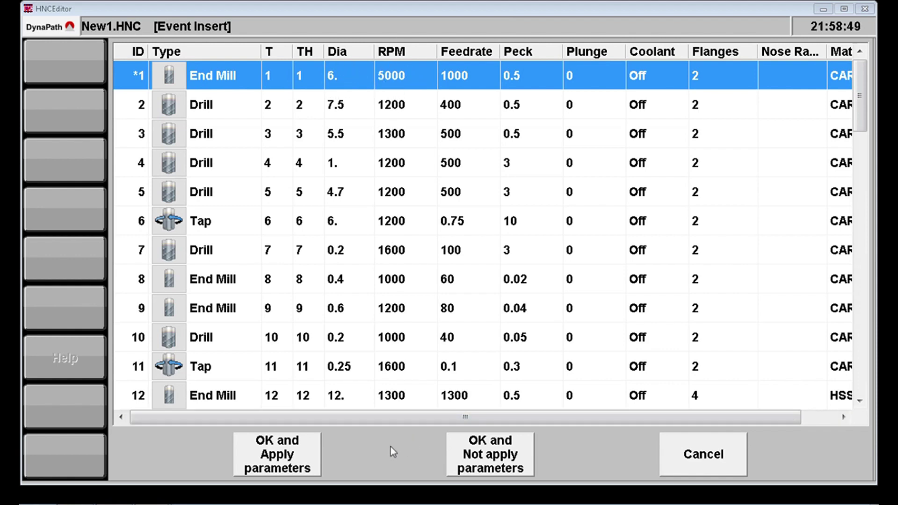
{"action": "left_click", "coordinate": [281, 450]}
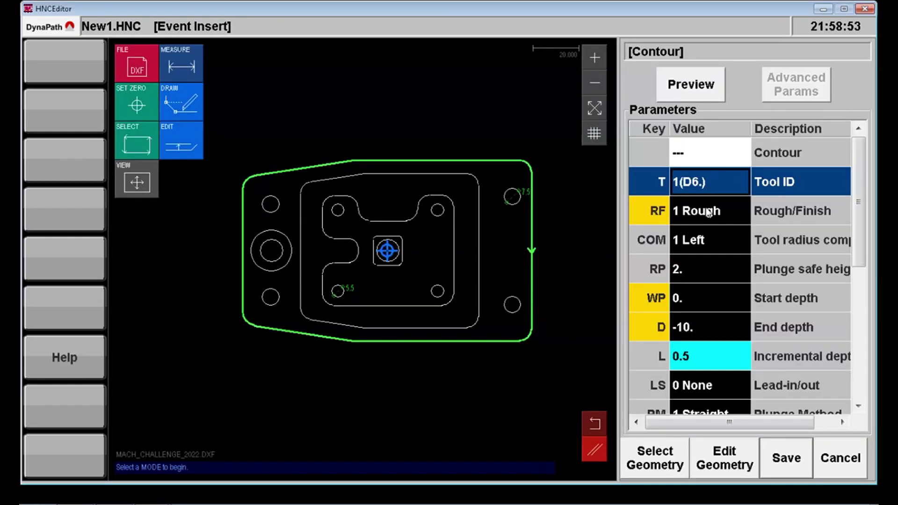
{"action": "left_click", "coordinate": [700, 249]}
{"action": "left_click", "coordinate": [700, 249]}
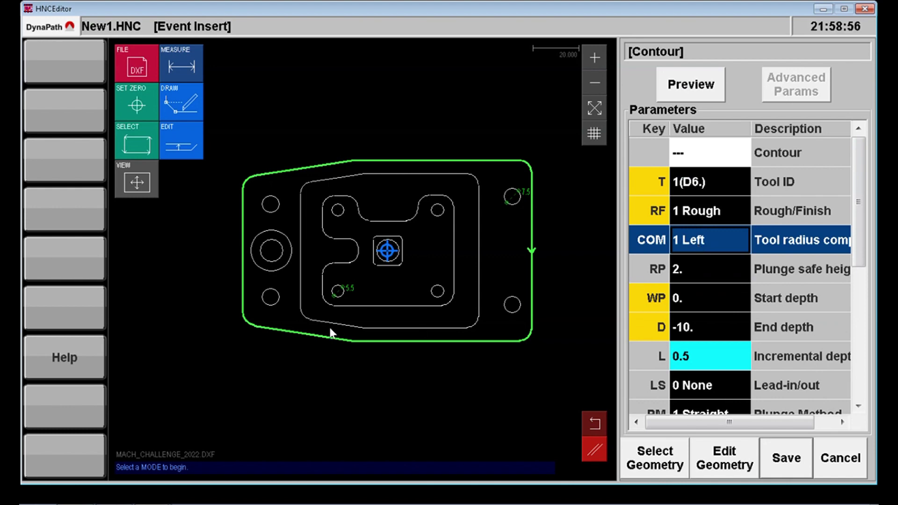
{"action": "left_click", "coordinate": [64, 357]}
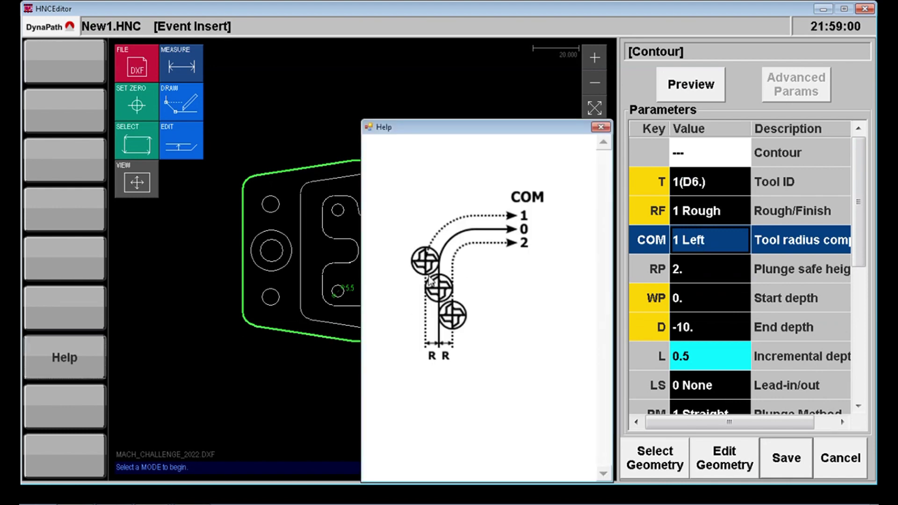
{"action": "left_click", "coordinate": [602, 127]}
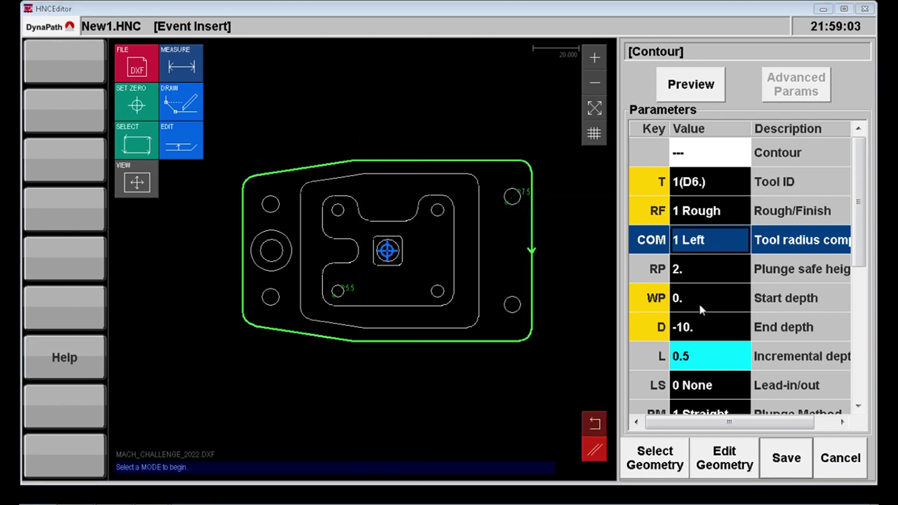
Step: Set the contour's incremental depth to 1, review the remaining parameters and save the event
{"action": "left_click", "coordinate": [703, 369]}
{"action": "left_click", "coordinate": [655, 299]}
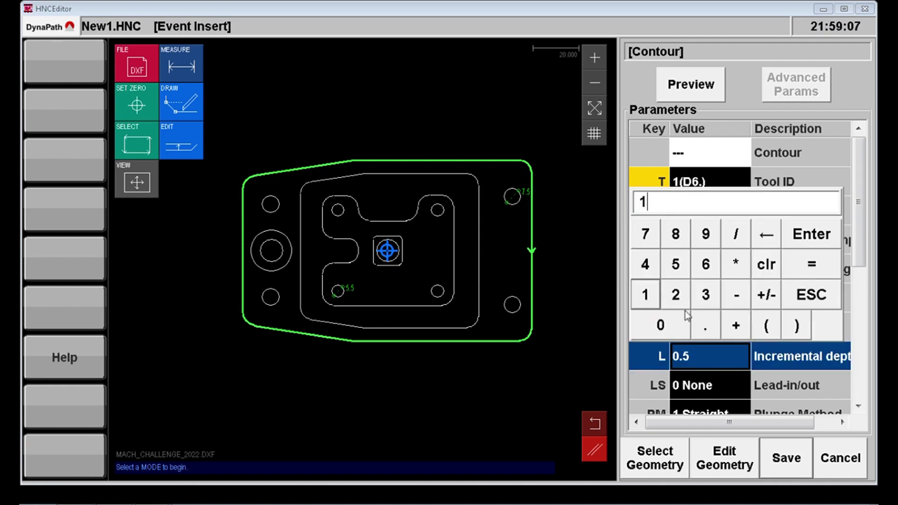
{"action": "left_click", "coordinate": [704, 325]}
{"action": "left_click", "coordinate": [664, 325]}
{"action": "left_click", "coordinate": [822, 238]}
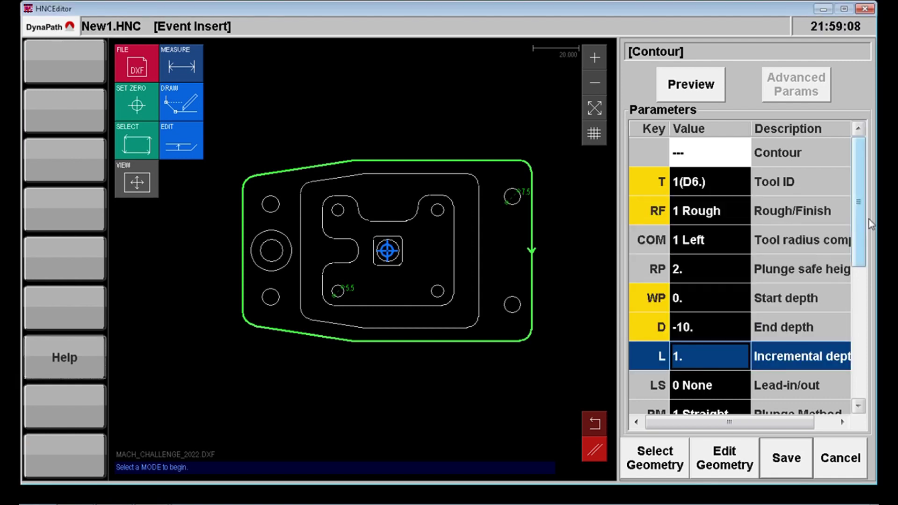
{"action": "left_click_drag", "start_coordinate": [860, 220], "coordinate": [851, 319]}
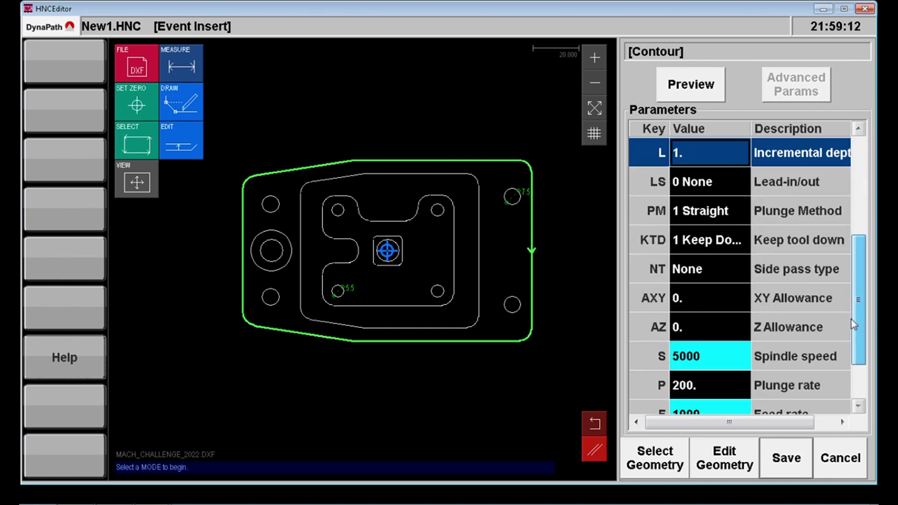
{"action": "scroll", "coordinate": [776, 250], "scroll_direction": "down", "scroll_amount": 1}
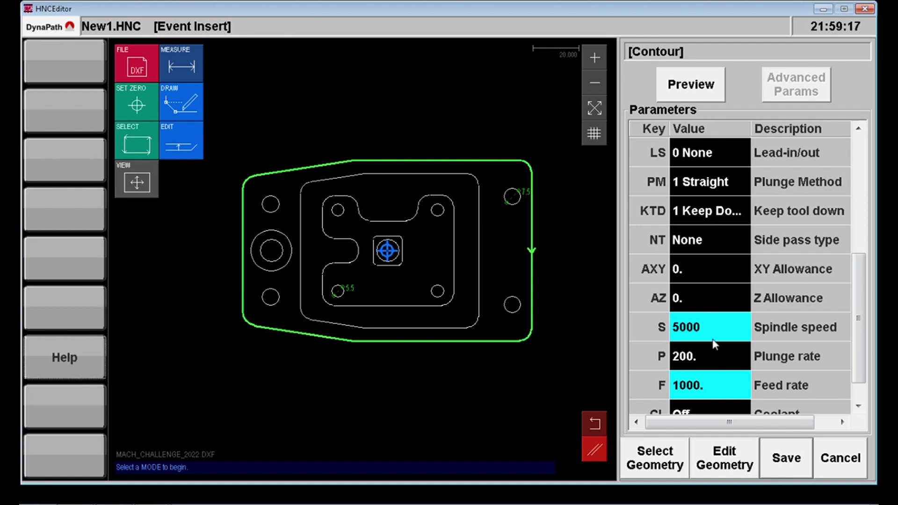
{"action": "left_click_drag", "start_coordinate": [860, 346], "coordinate": [857, 365]}
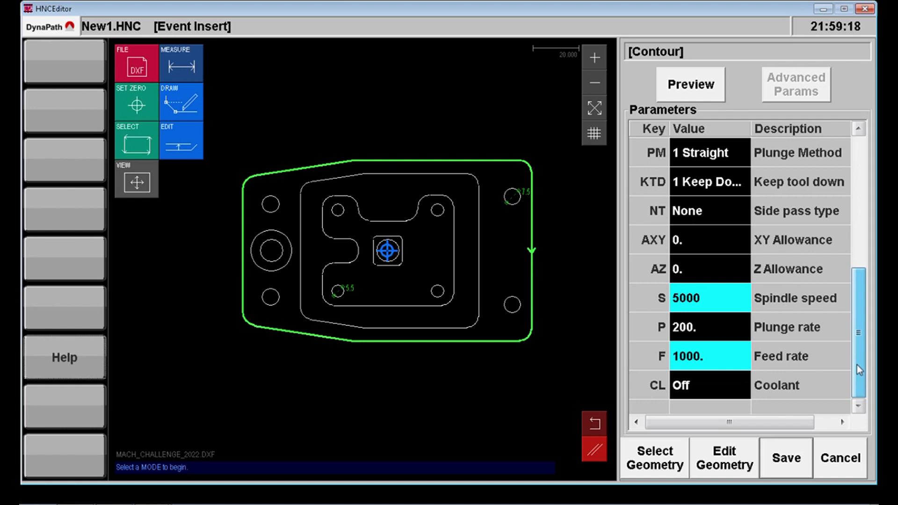
{"action": "left_click", "coordinate": [798, 452]}
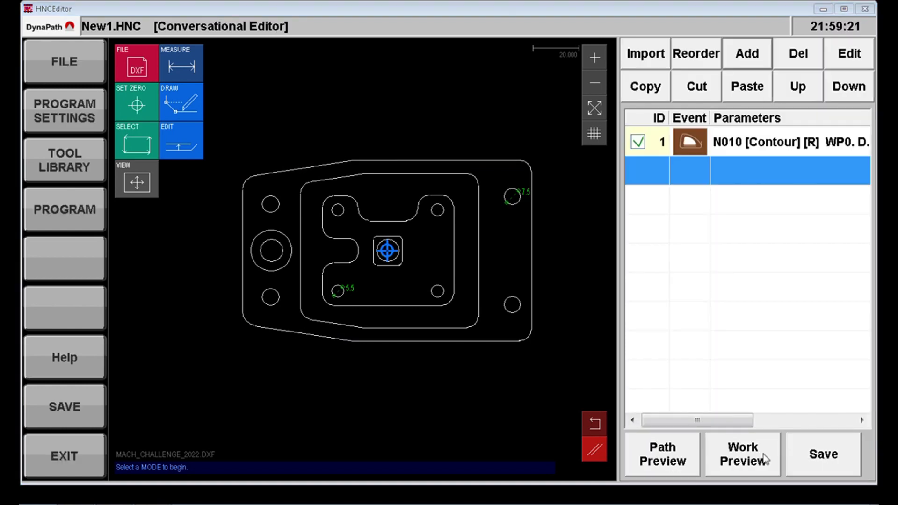
Step: Save the program and preview the outer contour's toolpath
{"action": "left_click", "coordinate": [814, 458]}
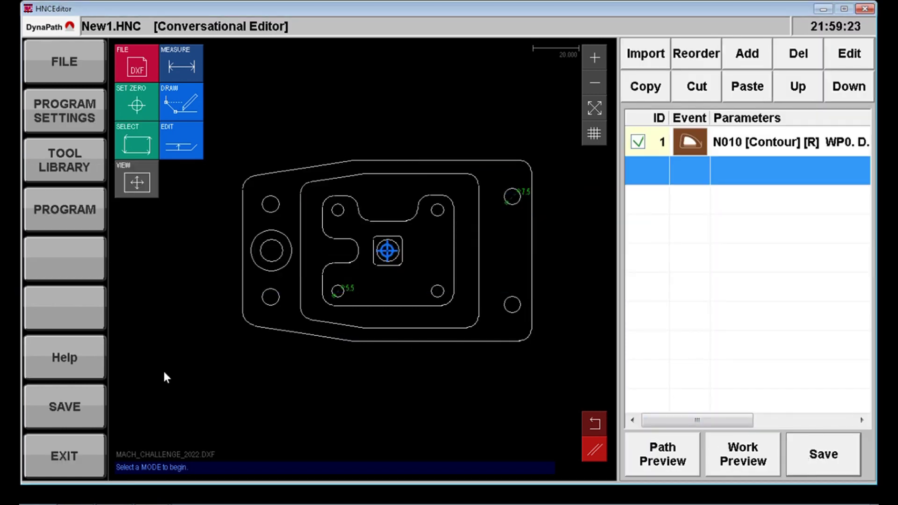
{"action": "left_click", "coordinate": [656, 449]}
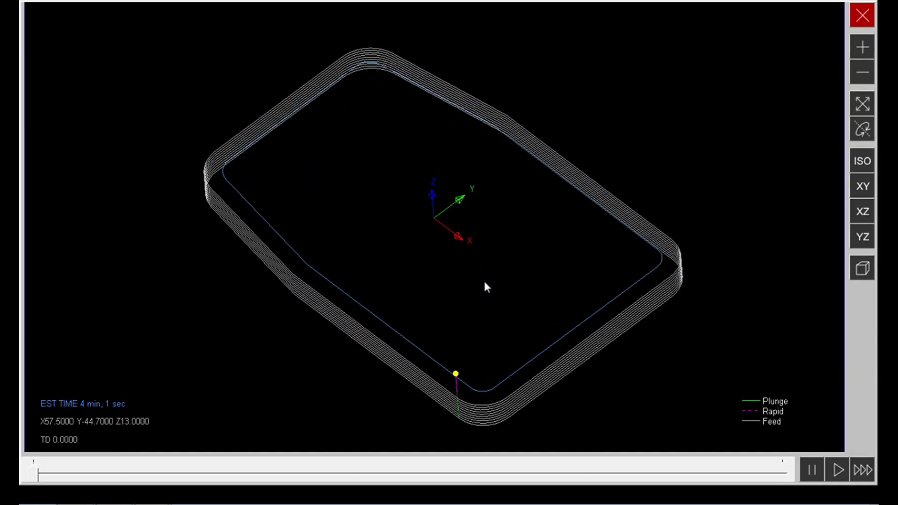
{"action": "left_click", "coordinate": [863, 16]}
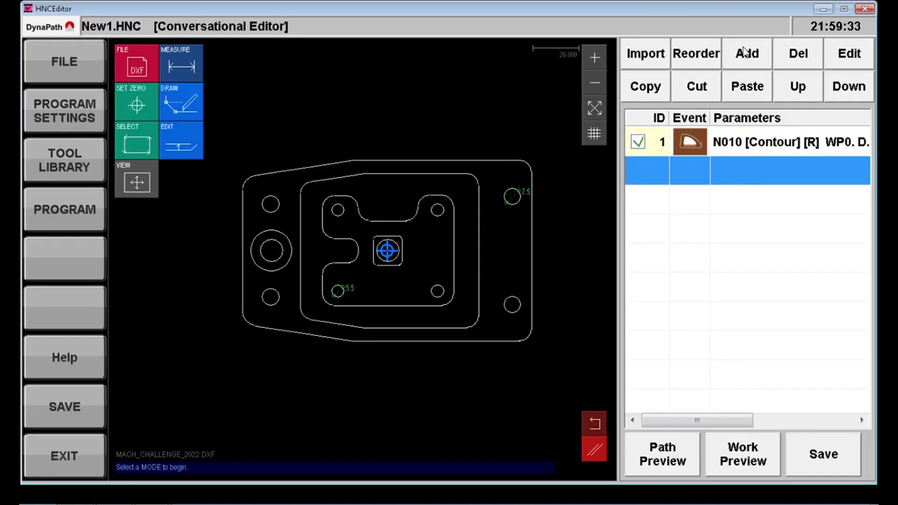
Step: Add a Helix event and attach the four diameter 7.5 holes near the plate's corners as its geometry
{"action": "left_click", "coordinate": [735, 57]}
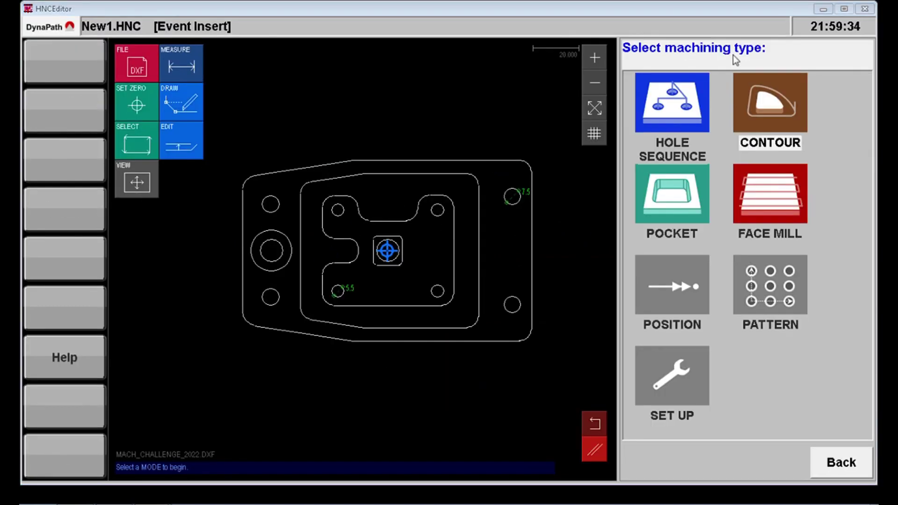
{"action": "left_click", "coordinate": [779, 110]}
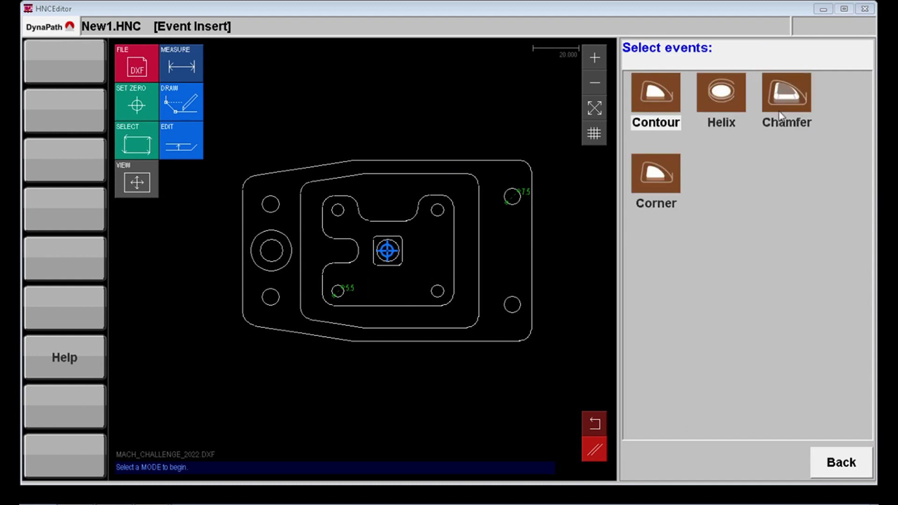
{"action": "left_click", "coordinate": [718, 99]}
{"action": "left_click", "coordinate": [660, 461]}
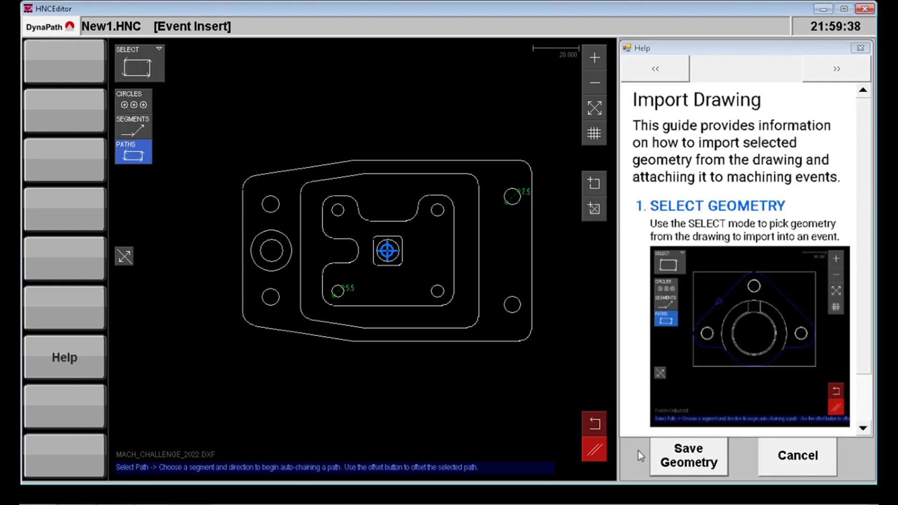
{"action": "left_click", "coordinate": [133, 102]}
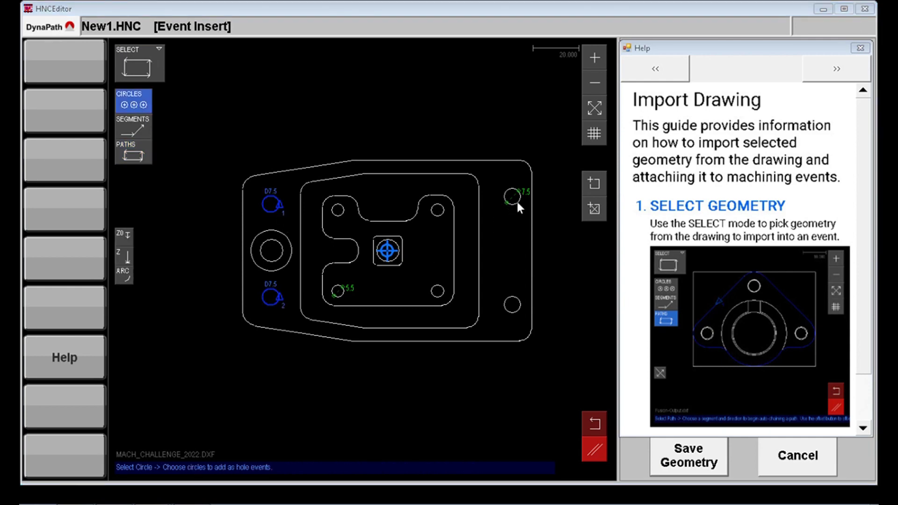
{"action": "left_click", "coordinate": [518, 307]}
{"action": "left_click", "coordinate": [689, 457]}
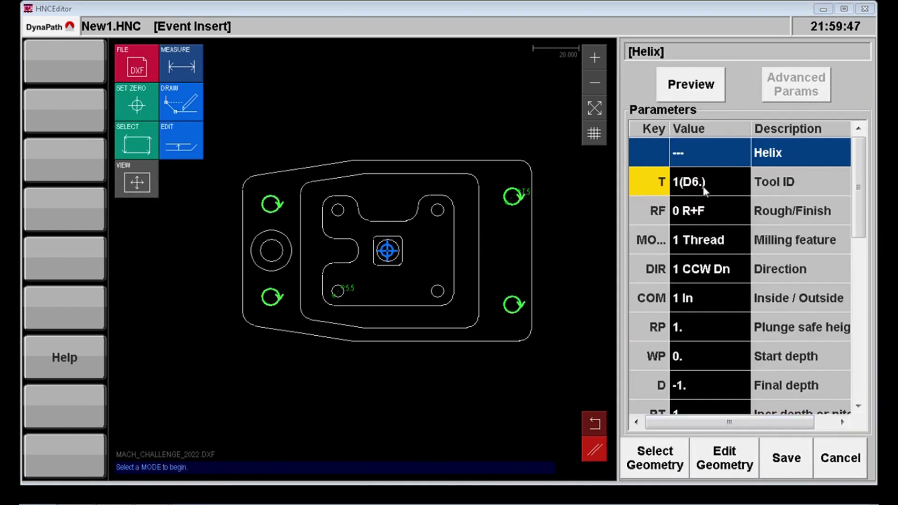
Step: Set the helix event to 1 Rough and its milling feature to 2 Contour
{"action": "left_click", "coordinate": [704, 208]}
{"action": "left_click", "coordinate": [701, 243]}
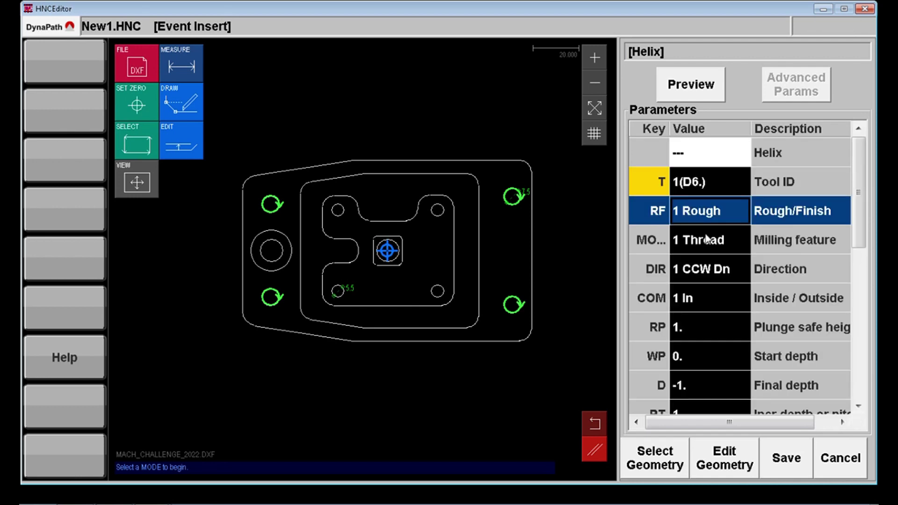
{"action": "left_click", "coordinate": [706, 240]}
{"action": "left_click", "coordinate": [701, 273]}
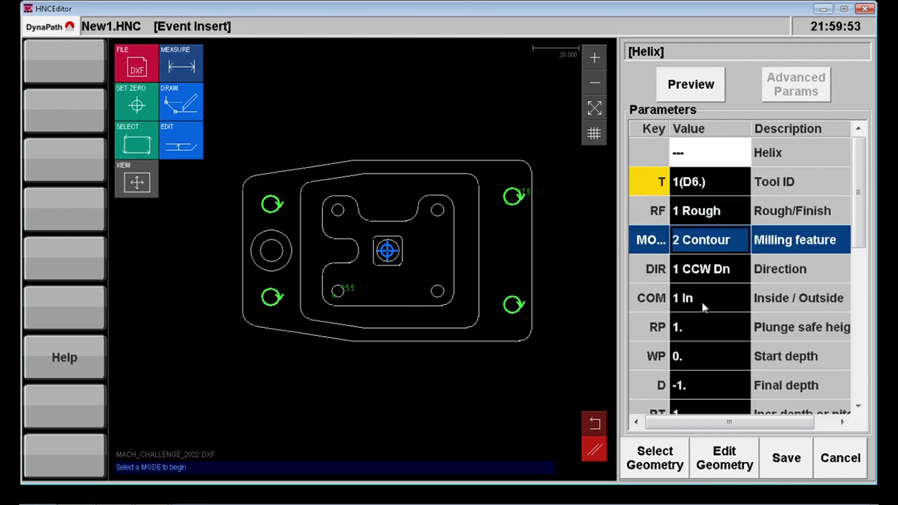
Step: Set the helix event's final depth to -10
{"action": "left_click", "coordinate": [699, 383]}
{"action": "left_click", "coordinate": [646, 323]}
{"action": "left_click", "coordinate": [677, 353]}
{"action": "left_click", "coordinate": [705, 354]}
{"action": "left_click", "coordinate": [767, 324]}
{"action": "left_click", "coordinate": [813, 263]}
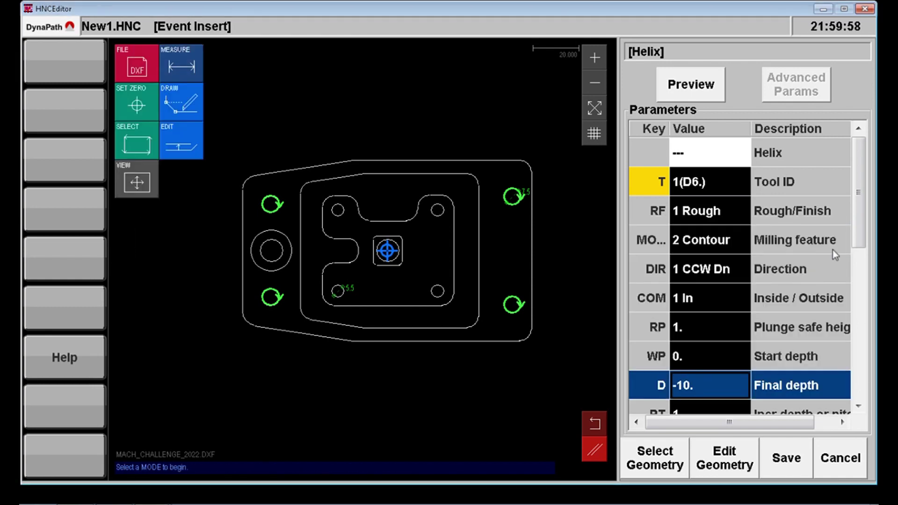
Step: Set the helix event's lead in/out to 2 Center
{"action": "left_click_drag", "start_coordinate": [858, 220], "coordinate": [850, 306]}
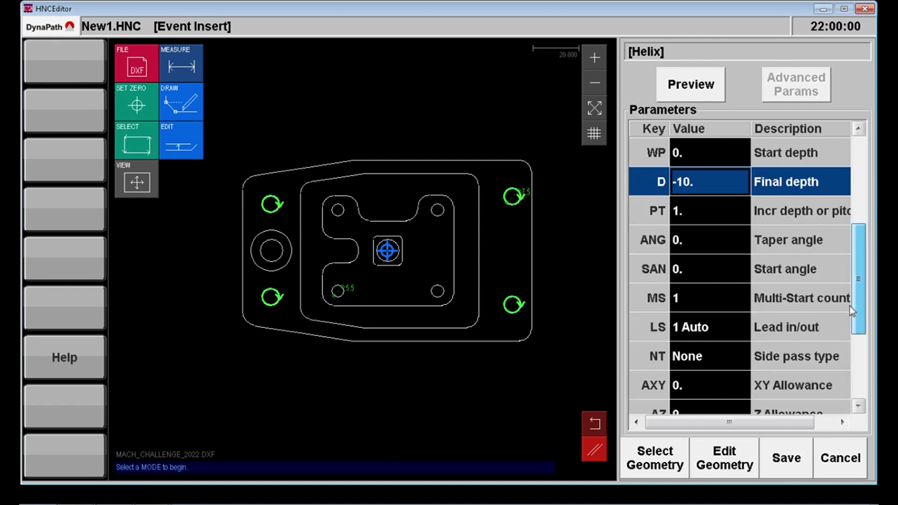
{"action": "left_click", "coordinate": [697, 330]}
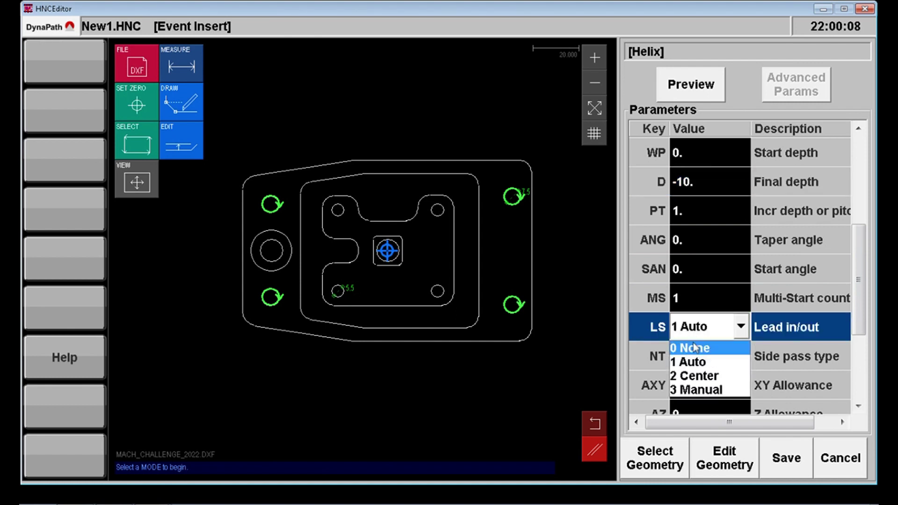
{"action": "left_click", "coordinate": [700, 377]}
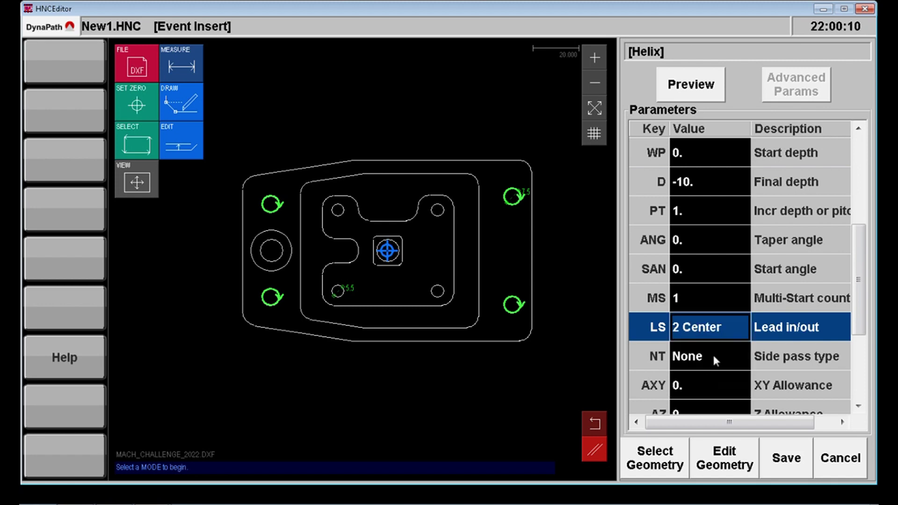
Step: Set the helix event's spindle speed to 7000
{"action": "left_click_drag", "start_coordinate": [861, 284], "coordinate": [857, 354]}
{"action": "left_click", "coordinate": [698, 303]}
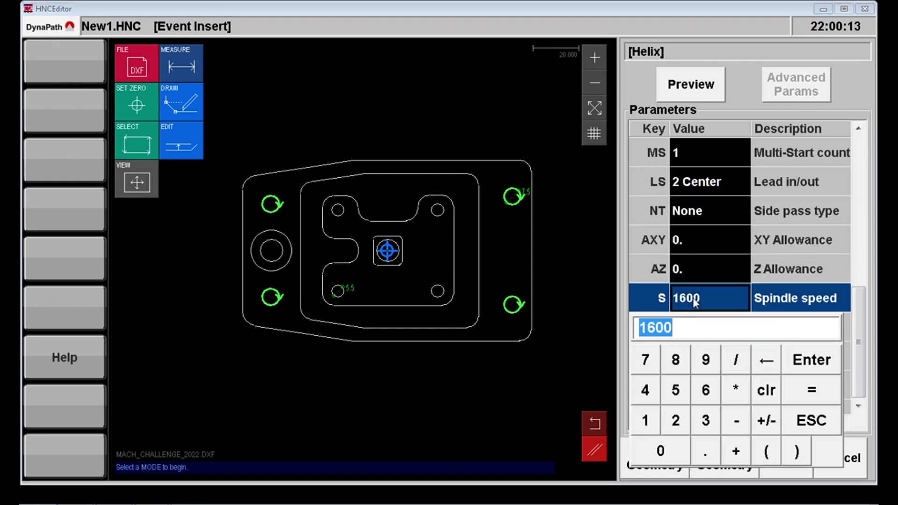
{"action": "left_click", "coordinate": [646, 360]}
{"action": "left_click", "coordinate": [660, 451]}
{"action": "left_click", "coordinate": [659, 455]}
{"action": "left_click", "coordinate": [666, 453]}
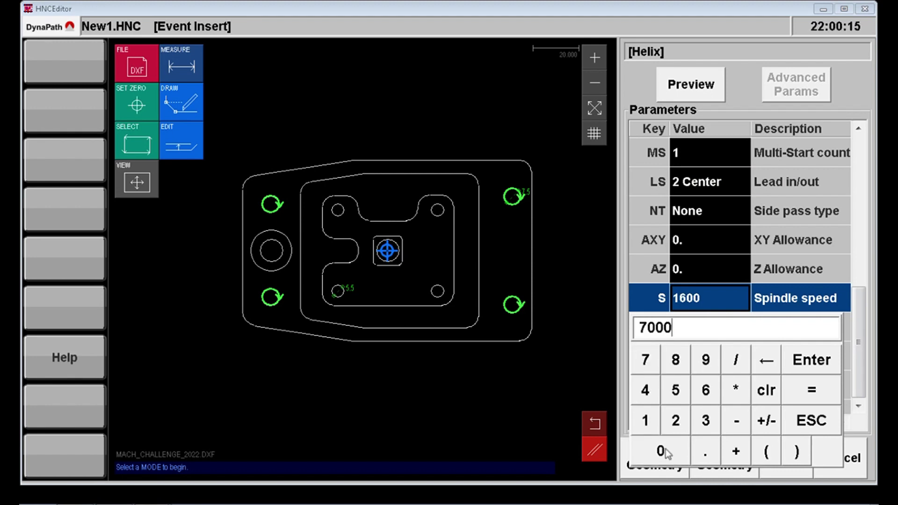
{"action": "left_click", "coordinate": [811, 363]}
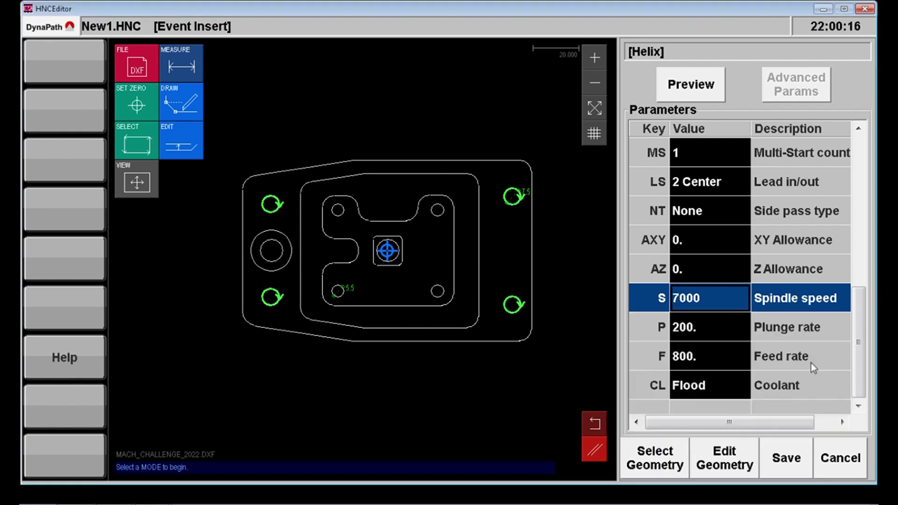
Step: Set the helix event's feed rate to 400
{"action": "left_click", "coordinate": [708, 355]}
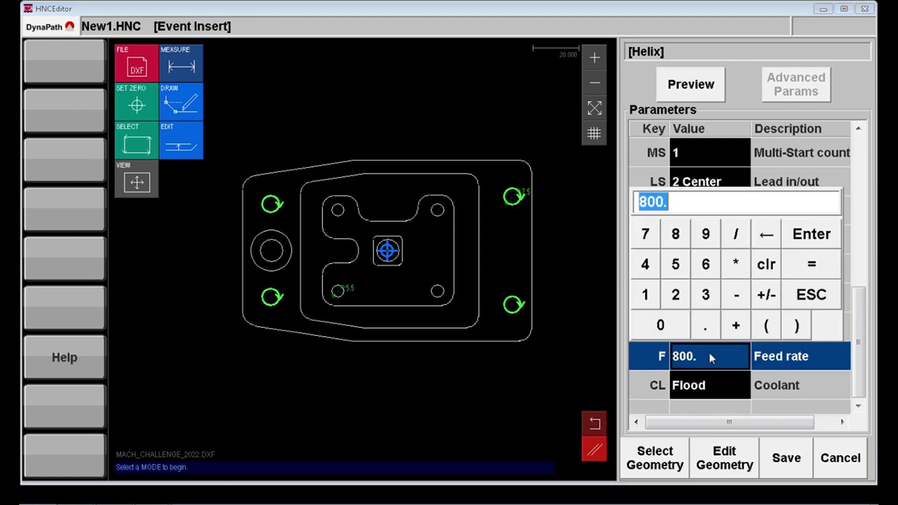
{"action": "left_click", "coordinate": [646, 265]}
{"action": "left_click", "coordinate": [661, 325]}
{"action": "left_click", "coordinate": [661, 325]}
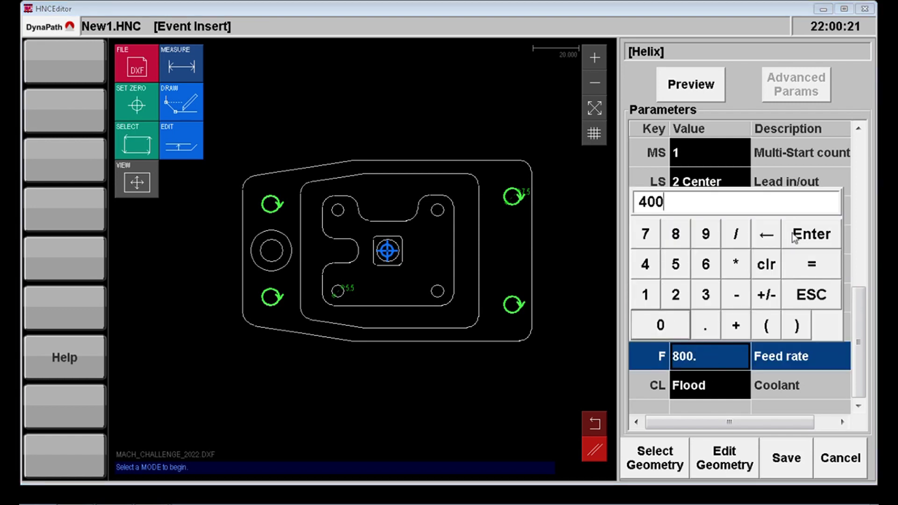
{"action": "left_click", "coordinate": [812, 234]}
Step: Turn the helix event's coolant off and save the event
{"action": "left_click", "coordinate": [712, 385]}
{"action": "left_click", "coordinate": [695, 406]}
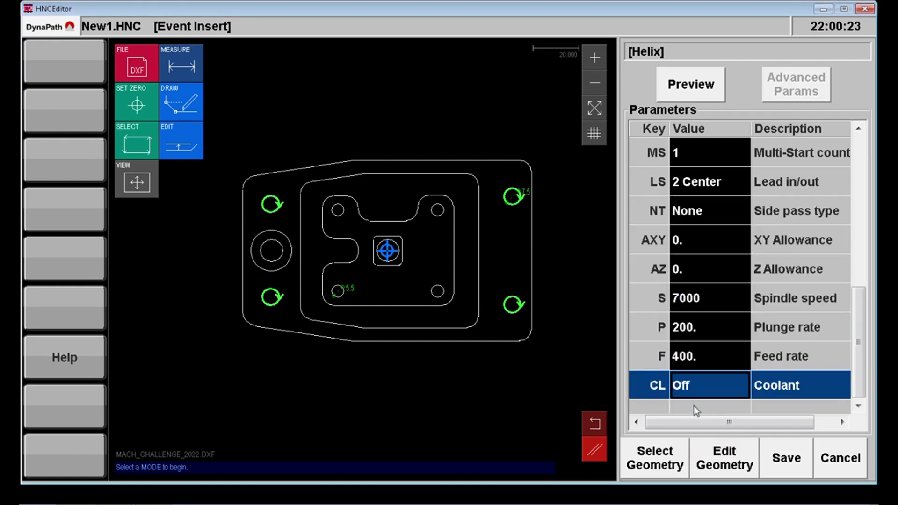
{"action": "left_click", "coordinate": [795, 459]}
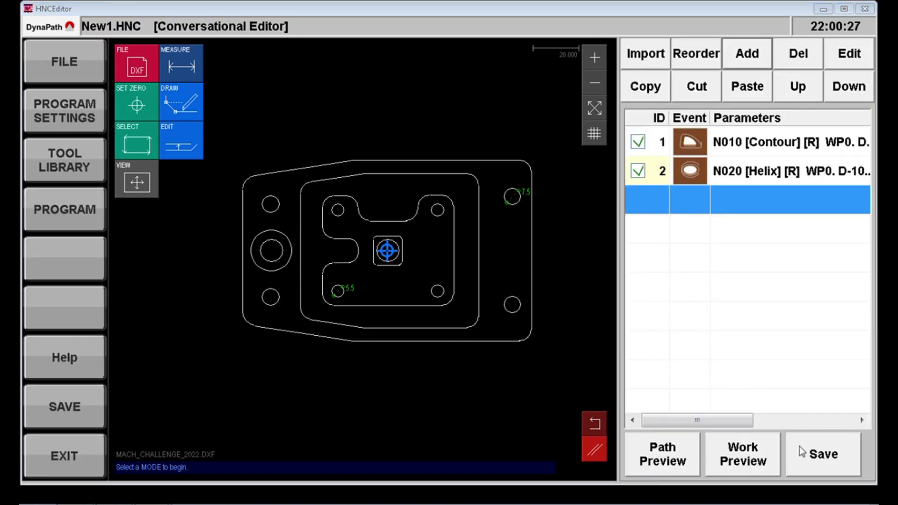
Step: Preview the toolpaths of the contour and helix events, then return to the event list
{"action": "left_click", "coordinate": [656, 450]}
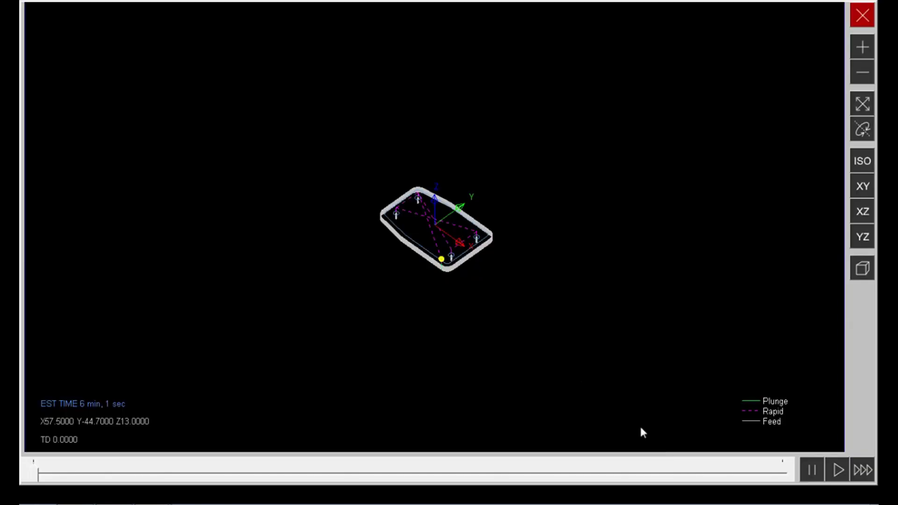
{"action": "scroll", "coordinate": [462, 250], "scroll_direction": "up", "scroll_amount": 5}
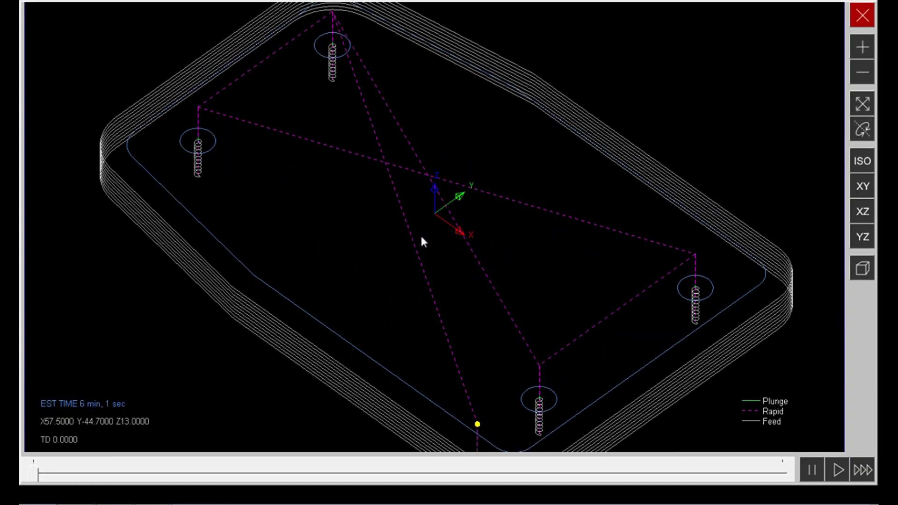
{"action": "scroll", "coordinate": [471, 232], "scroll_direction": "down", "scroll_amount": 1}
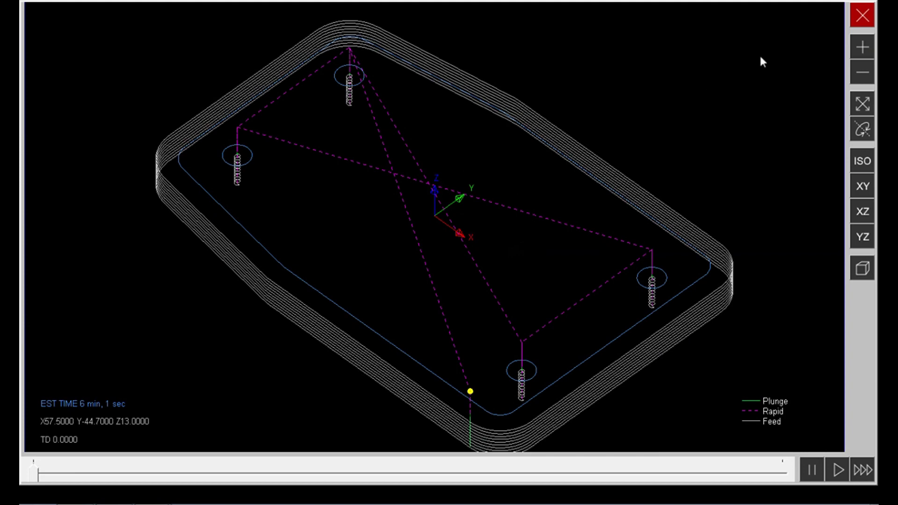
{"action": "left_click", "coordinate": [862, 17]}
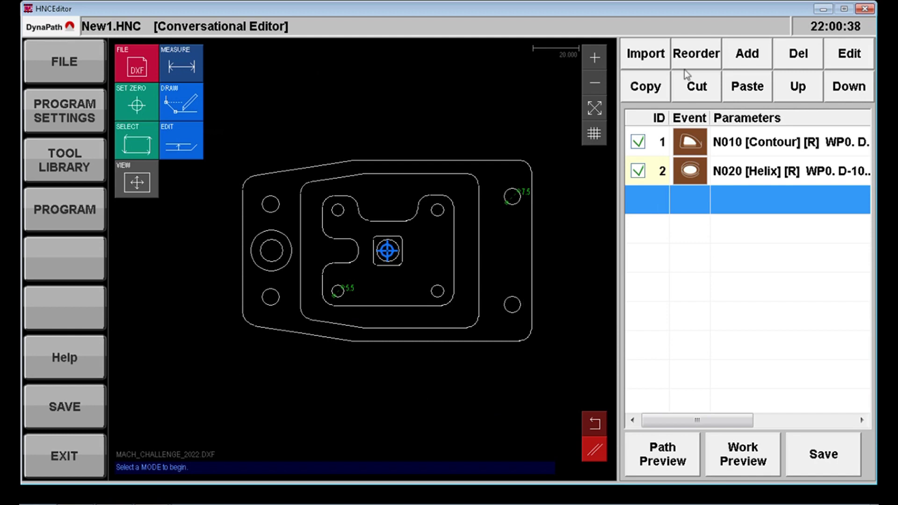
Step: Start a new Holes hole sequence event that uses the High Speed Peck Drill G73 cycle
{"action": "left_click", "coordinate": [744, 56]}
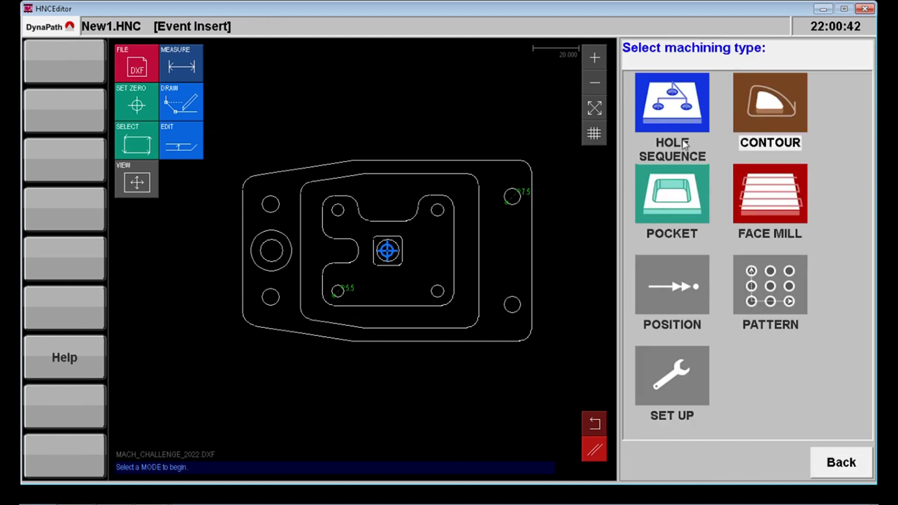
{"action": "left_click", "coordinate": [679, 116]}
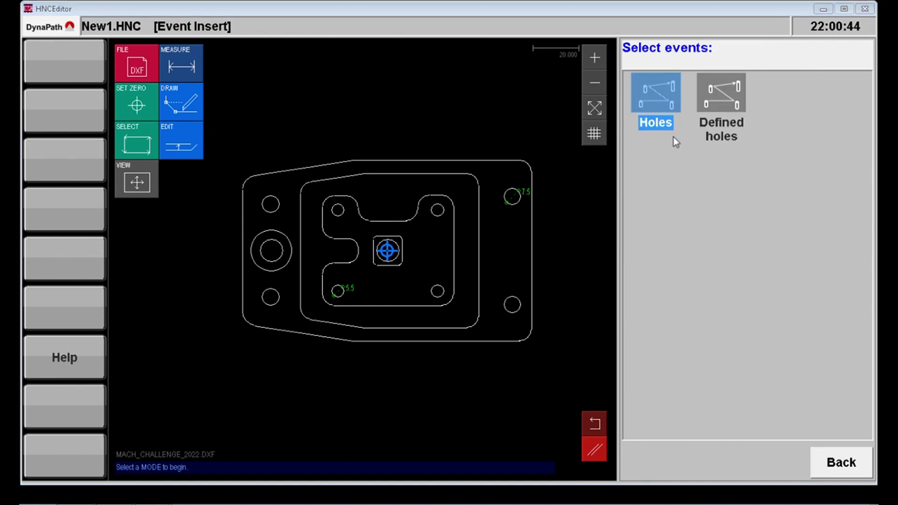
{"action": "left_click", "coordinate": [656, 105]}
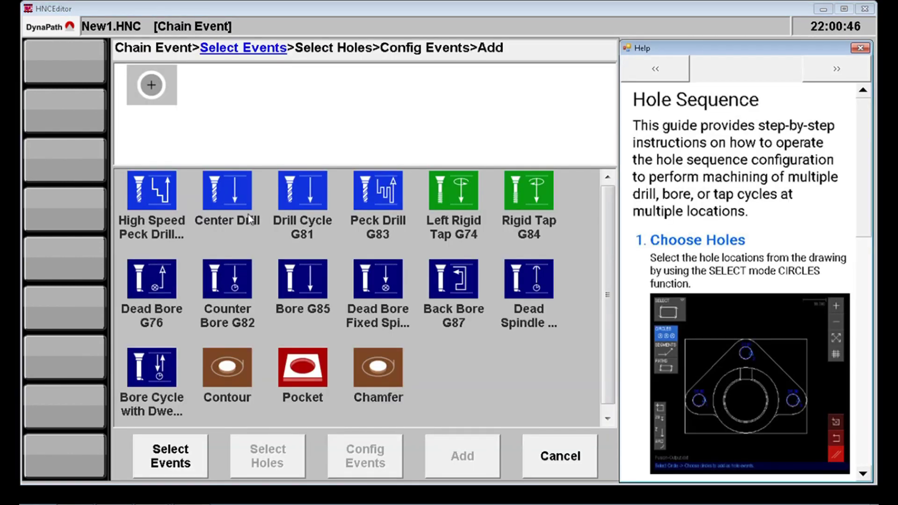
{"action": "left_click", "coordinate": [159, 199]}
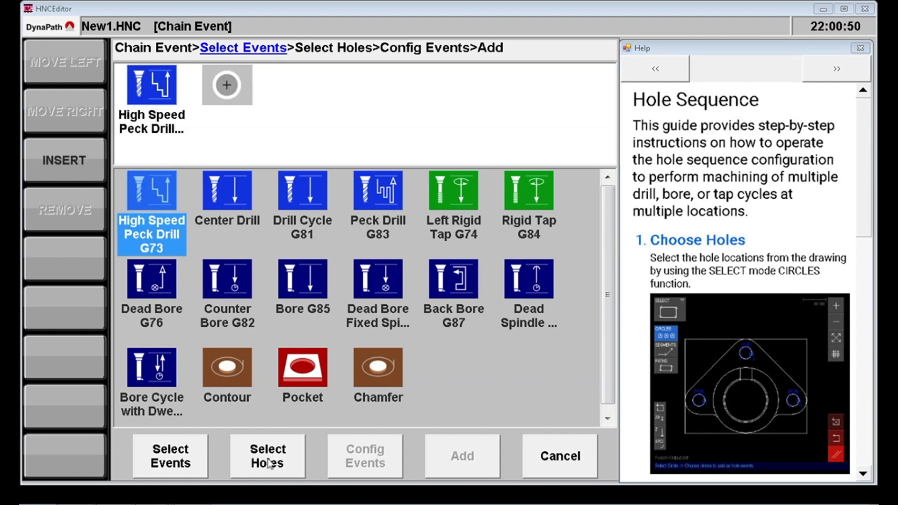
Step: Select the four 5.5 mm holes around the part centre and confirm them as the hole sequence's locations
{"action": "left_click", "coordinate": [267, 461]}
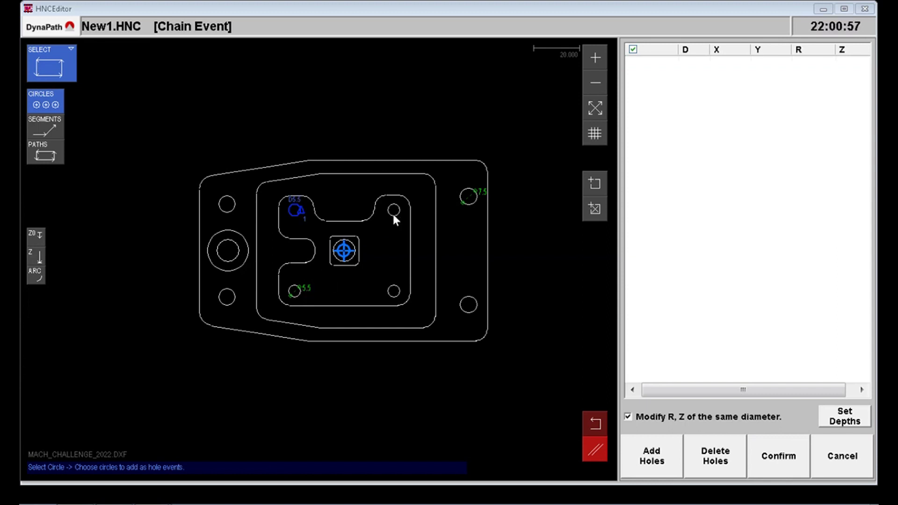
{"action": "left_click", "coordinate": [602, 56]}
{"action": "left_click", "coordinate": [447, 310]}
{"action": "left_click", "coordinate": [286, 320]}
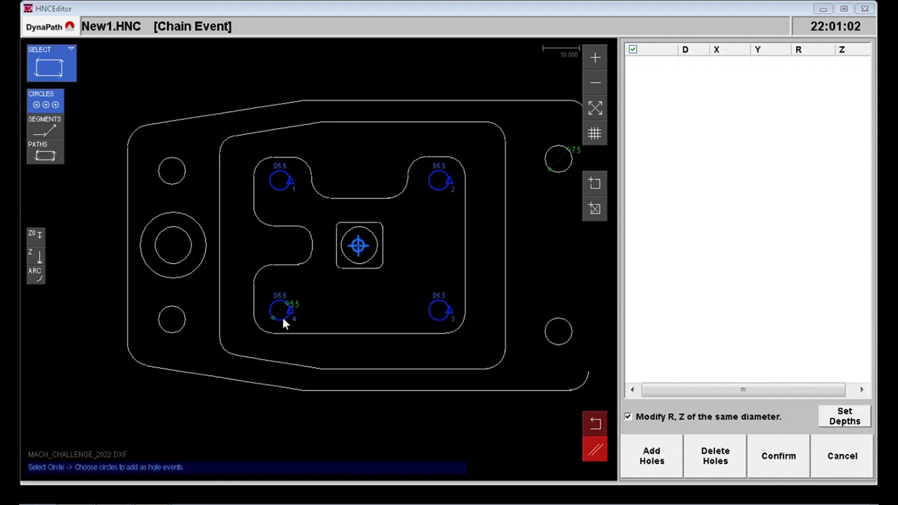
{"action": "left_click", "coordinate": [660, 460]}
{"action": "left_click", "coordinate": [787, 461]}
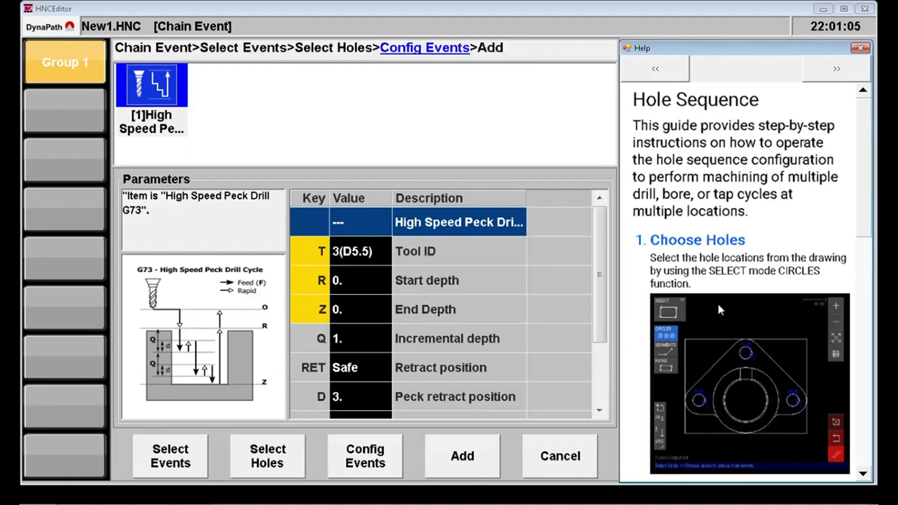
Step: Assign the 5.5 mm drill, tool 3, with its parameters applied to the peck drill event and set the start depth to 1.0
{"action": "left_click", "coordinate": [355, 252]}
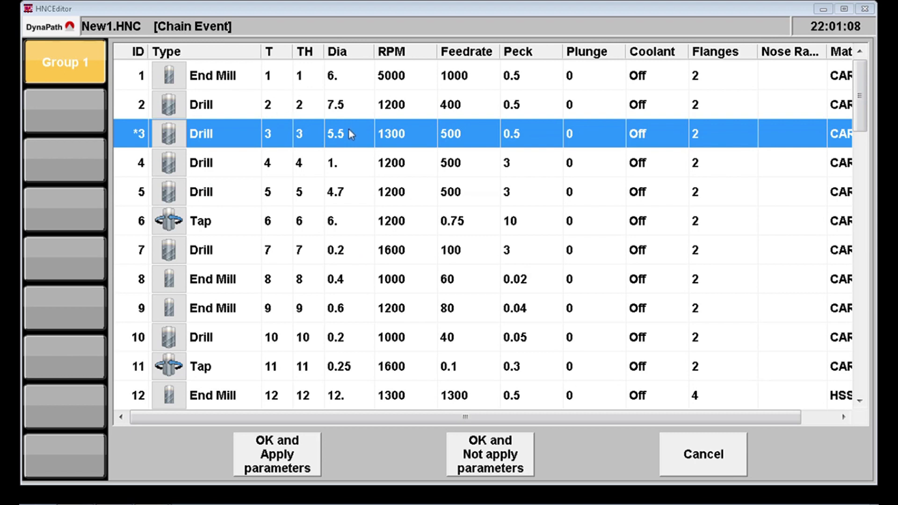
{"action": "left_click", "coordinate": [300, 447]}
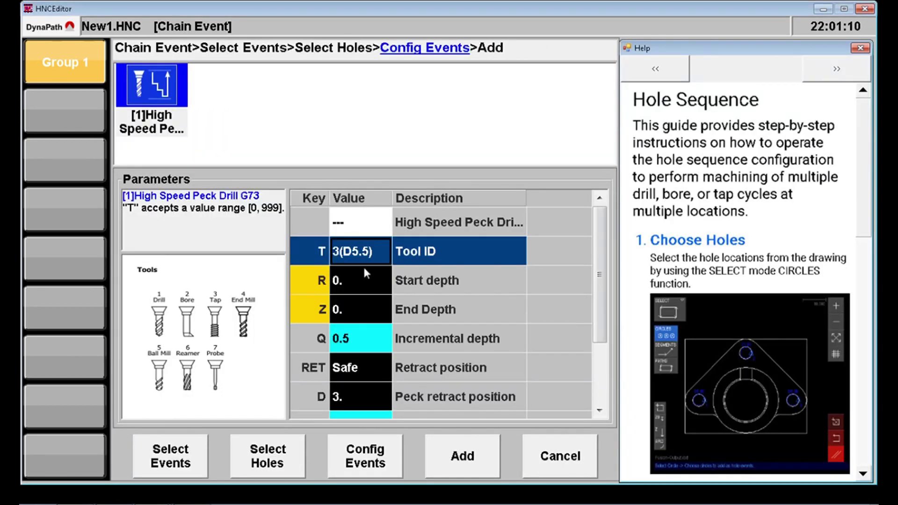
{"action": "left_click", "coordinate": [347, 273]}
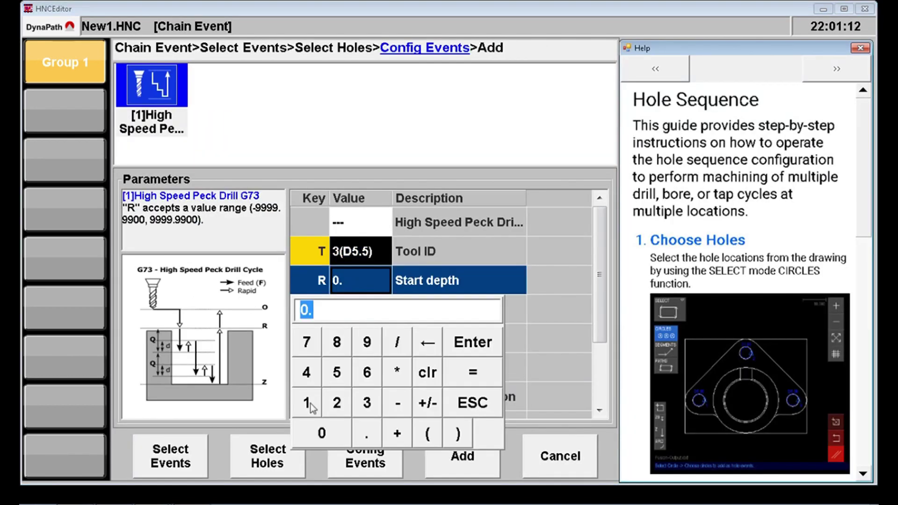
{"action": "left_click", "coordinate": [307, 403]}
{"action": "left_click", "coordinate": [367, 433]}
{"action": "left_click", "coordinate": [322, 433]}
{"action": "left_click", "coordinate": [473, 342]}
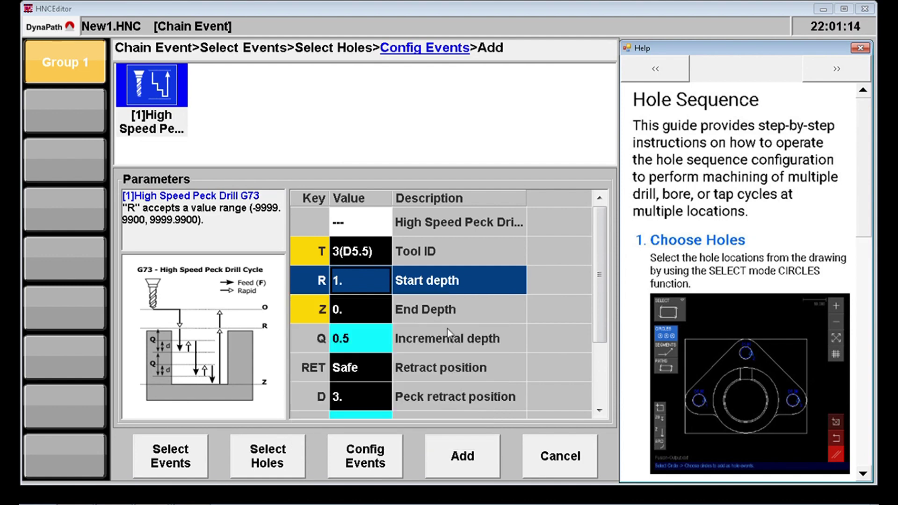
Step: Set the peck drill event's incremental depth to 1.0
{"action": "left_click", "coordinate": [371, 338]}
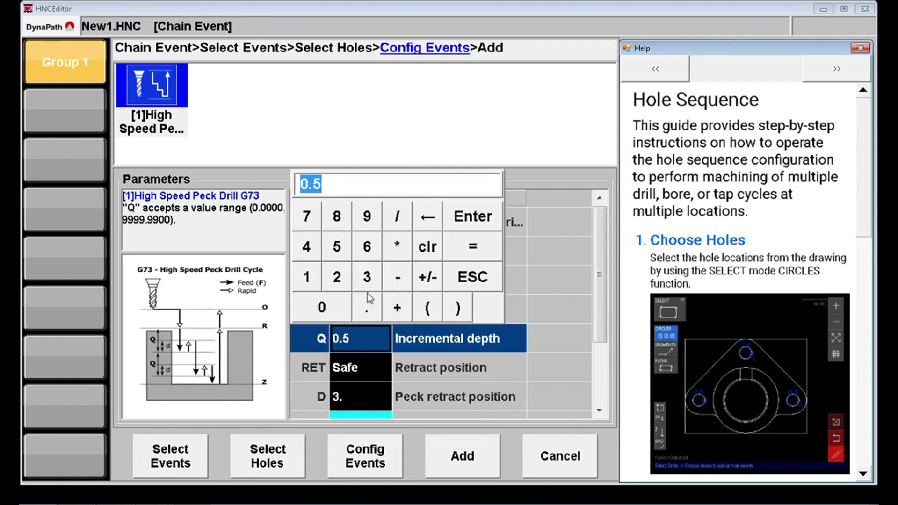
{"action": "left_click", "coordinate": [306, 277]}
{"action": "left_click", "coordinate": [368, 308]}
{"action": "left_click", "coordinate": [322, 307]}
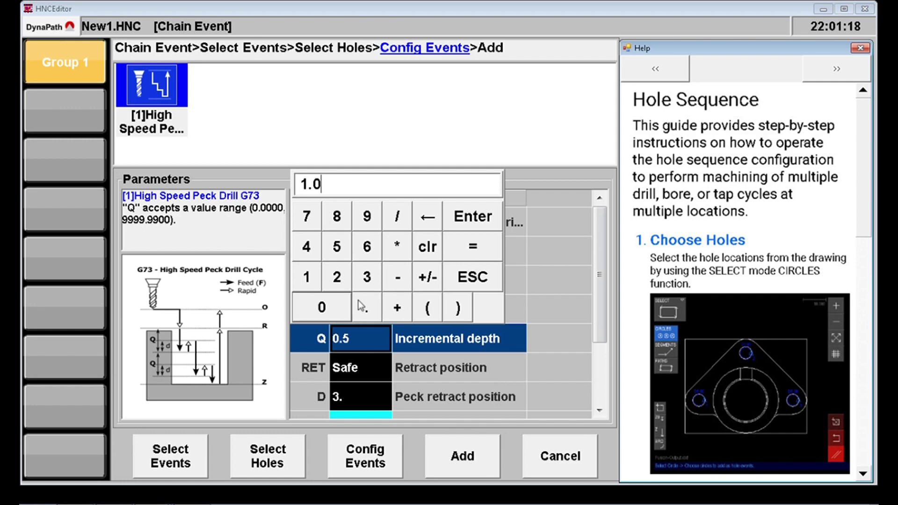
{"action": "left_click", "coordinate": [475, 216]}
Step: Turn the peck drill event's coolant off and save the hole sequence into the program
{"action": "left_click_drag", "start_coordinate": [605, 246], "coordinate": [605, 310]}
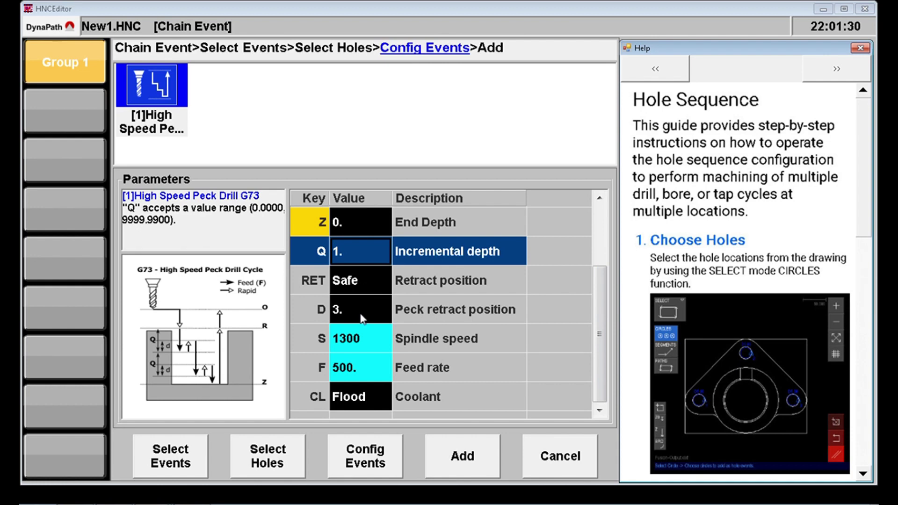
{"action": "left_click", "coordinate": [366, 404]}
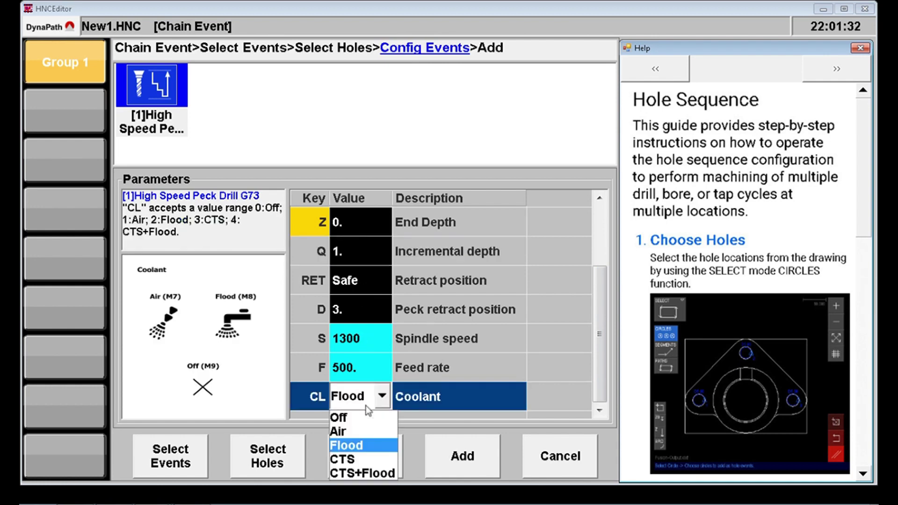
{"action": "left_click", "coordinate": [366, 418]}
{"action": "left_click", "coordinate": [462, 456]}
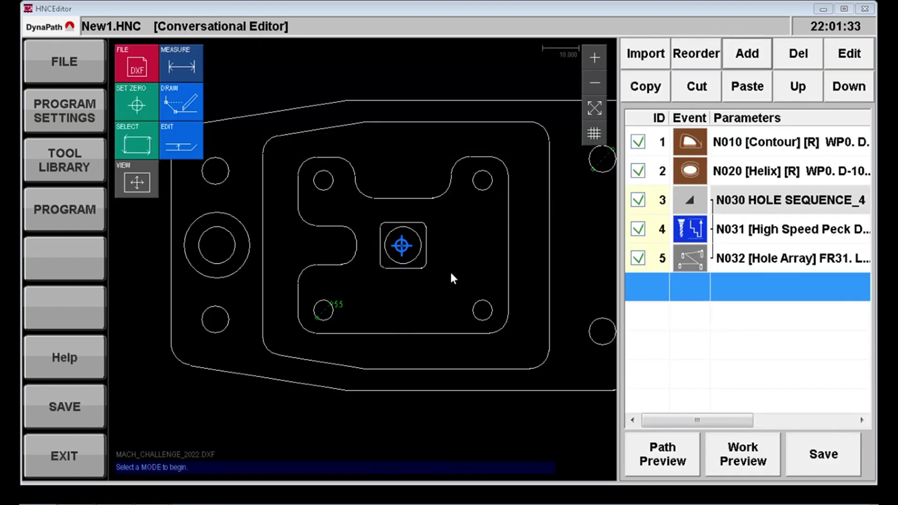
{"action": "left_click", "coordinate": [822, 461]}
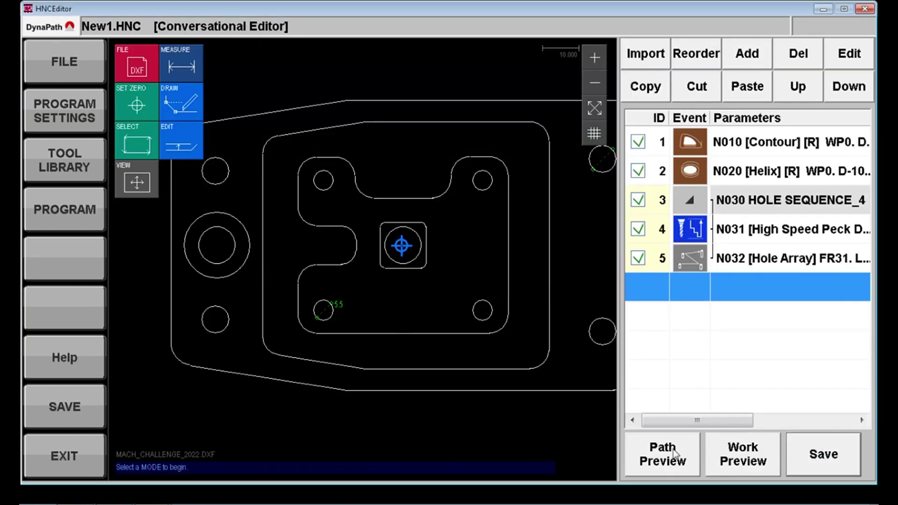
Step: Preview the program's toolpaths including the drilled holes from an orbited view, then return to the event list
{"action": "left_click", "coordinate": [674, 453]}
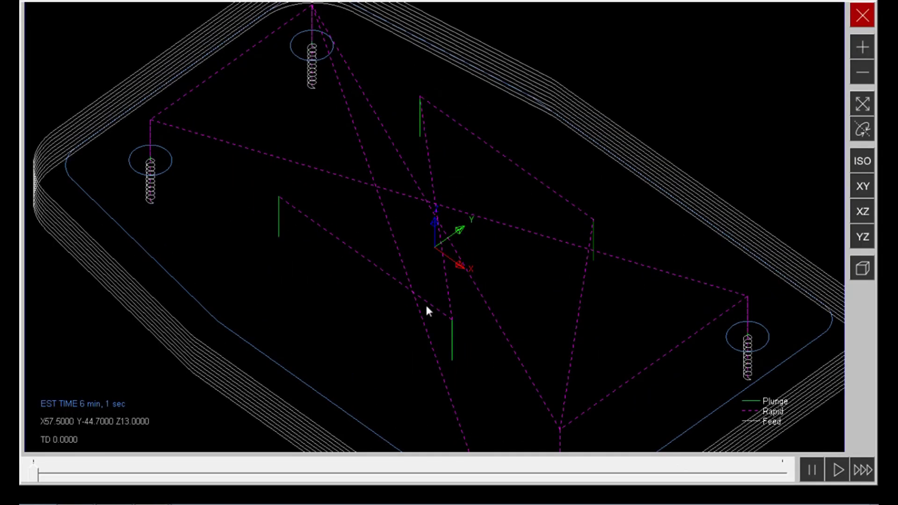
{"action": "left_click_drag", "start_coordinate": [422, 328], "coordinate": [364, 294]}
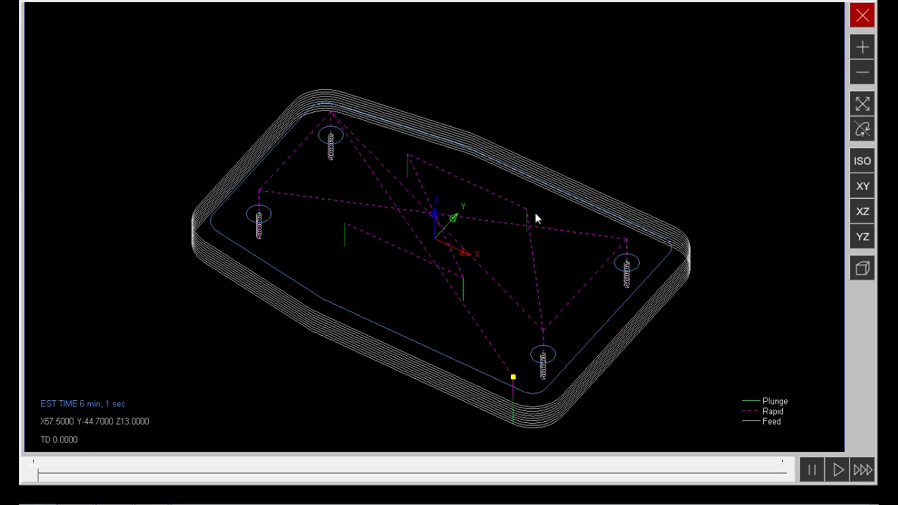
{"action": "left_click", "coordinate": [865, 22]}
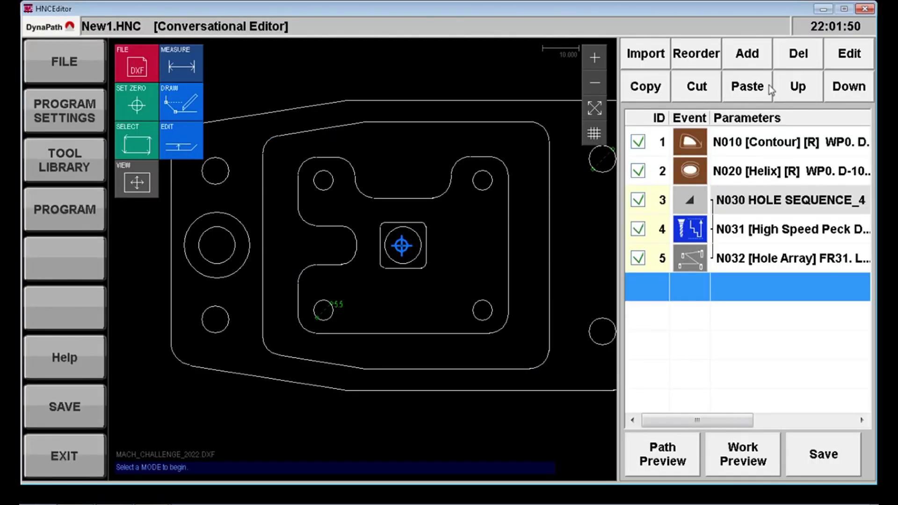
Step: Insert a new Pocket event of the standard Pocket type
{"action": "left_click", "coordinate": [739, 57]}
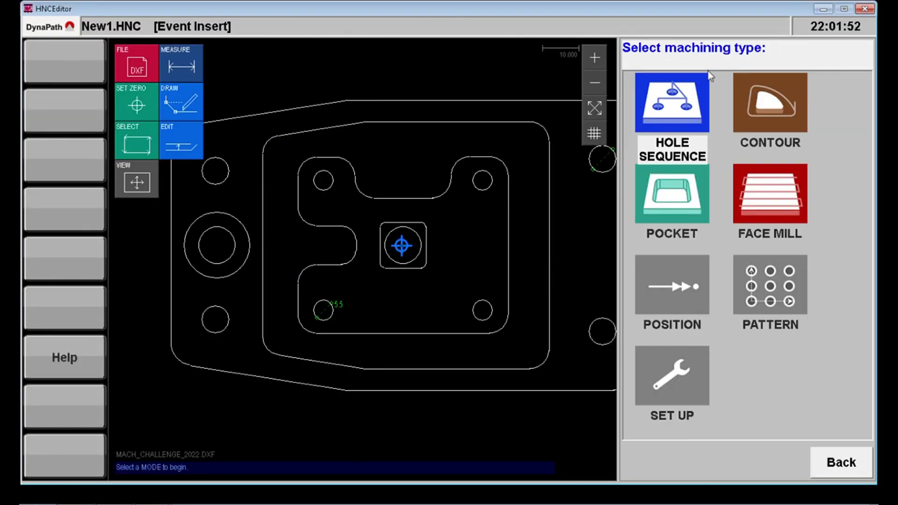
{"action": "left_click", "coordinate": [670, 201]}
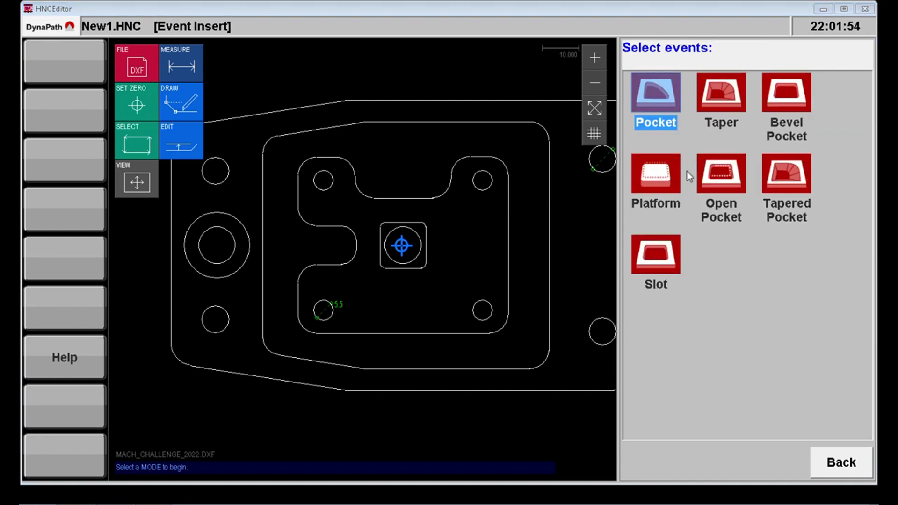
{"action": "left_click", "coordinate": [655, 93]}
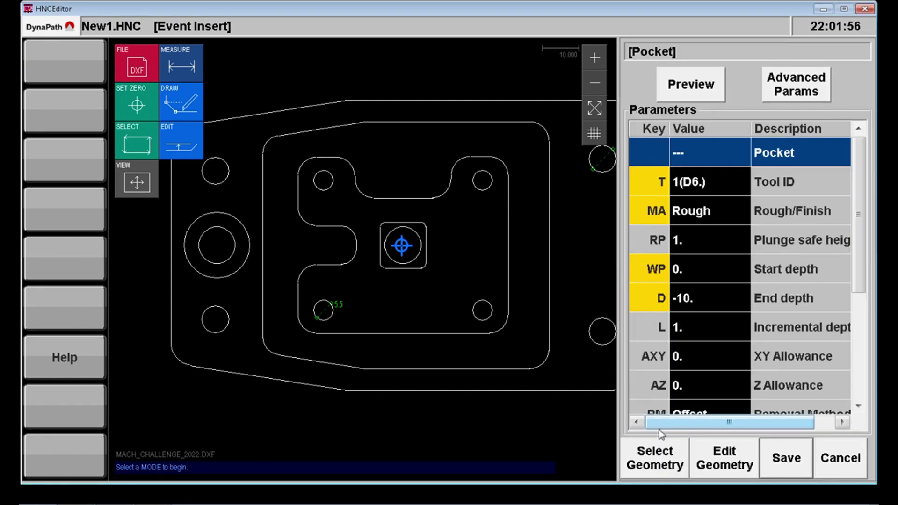
Step: Attach the rounded contour inside the plate outline and the notched contour within it as the pocket event's geometry
{"action": "left_click", "coordinate": [655, 458]}
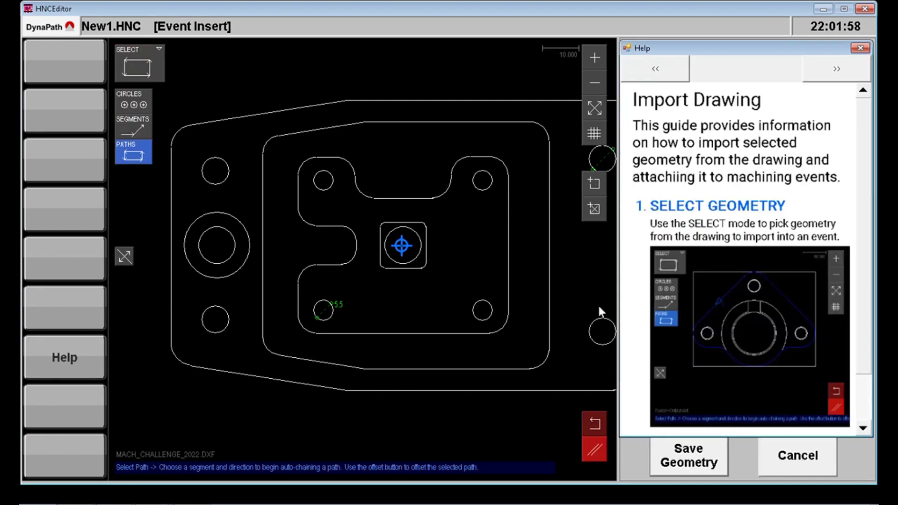
{"action": "left_click", "coordinate": [547, 281]}
{"action": "left_click", "coordinate": [507, 285]}
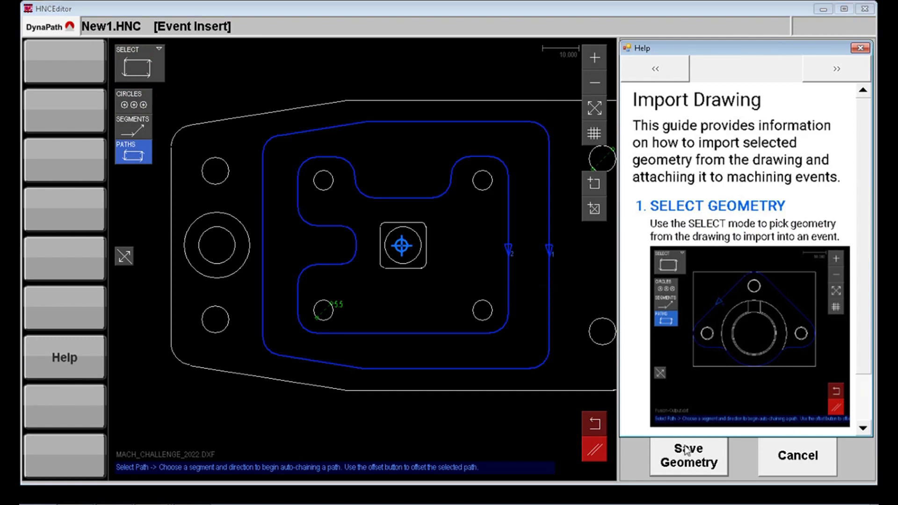
{"action": "left_click", "coordinate": [695, 462]}
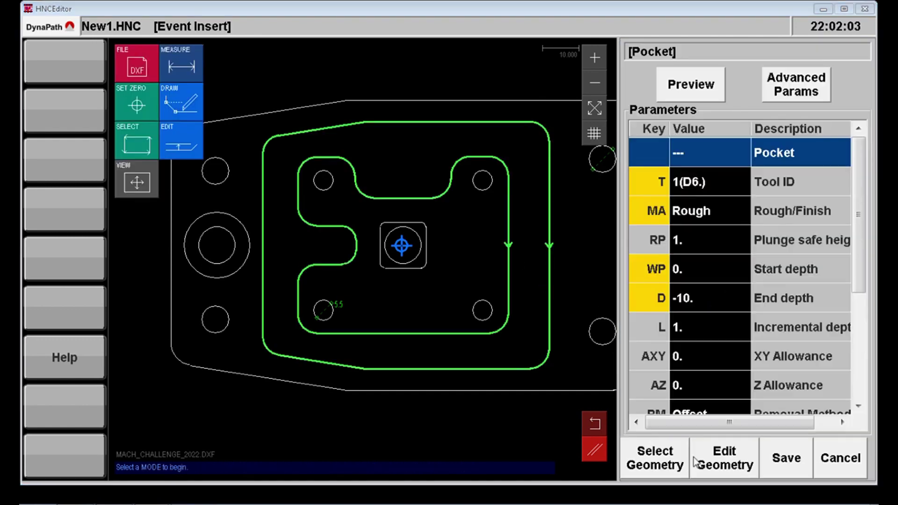
Step: Save the pocket event with the parameters of tool 1, the 6 mm end mill, applied and its incremental depth set to 1
{"action": "left_click", "coordinate": [708, 185]}
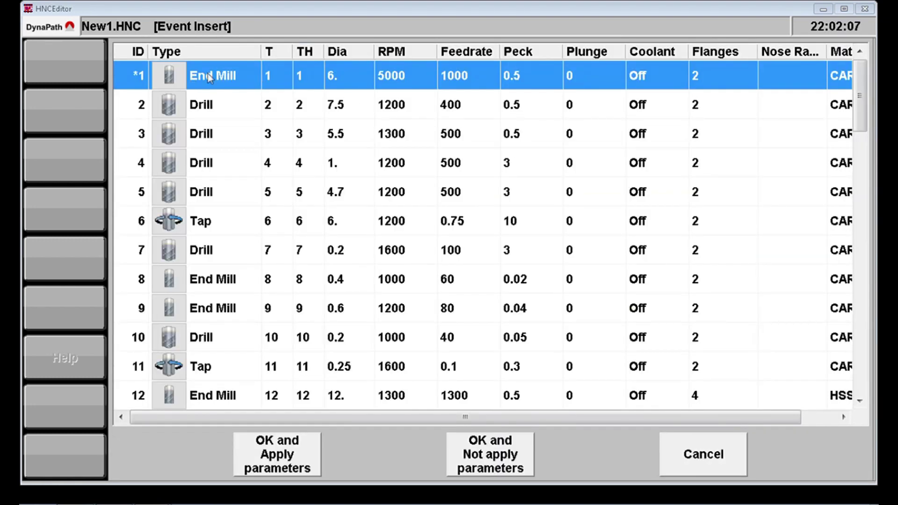
{"action": "left_click", "coordinate": [311, 448]}
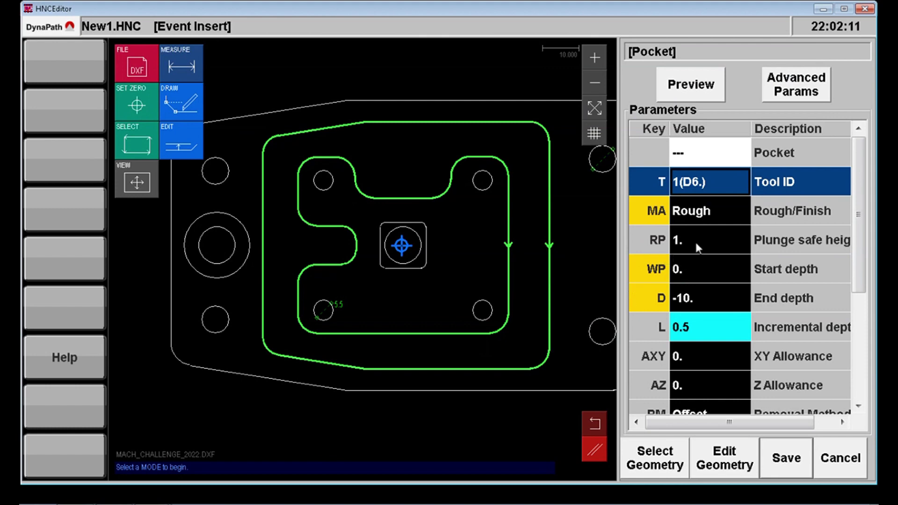
{"action": "left_click", "coordinate": [721, 333]}
{"action": "left_click", "coordinate": [645, 449]}
{"action": "left_click", "coordinate": [705, 480]}
{"action": "left_click", "coordinate": [661, 480]}
{"action": "left_click", "coordinate": [810, 389]}
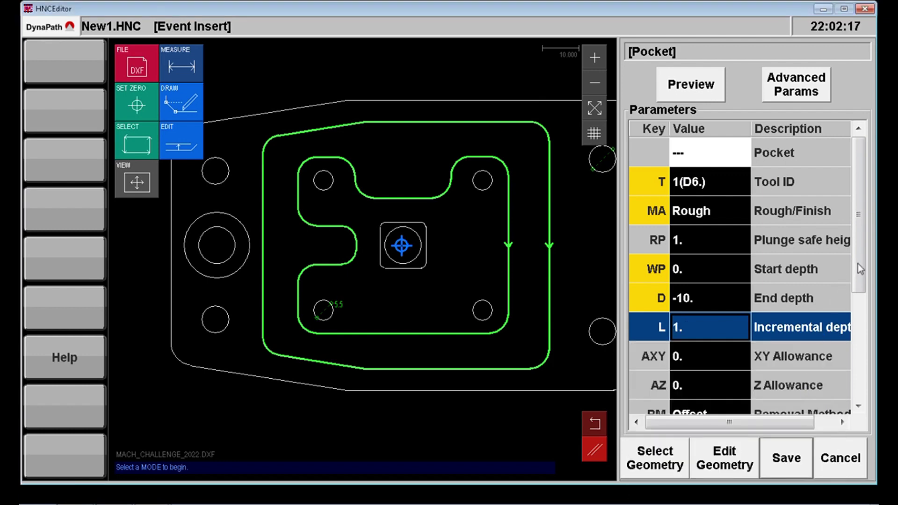
{"action": "left_click_drag", "start_coordinate": [858, 264], "coordinate": [825, 400]}
{"action": "left_click", "coordinate": [781, 463]}
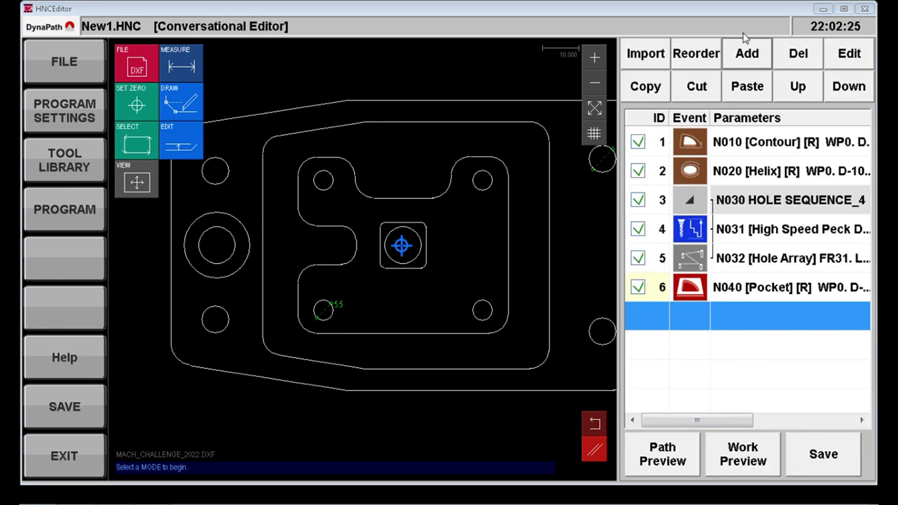
Step: Insert a new Taper event from the pocket types and apply the parameters of tool 1, the 6 mm end mill
{"action": "left_click", "coordinate": [739, 54]}
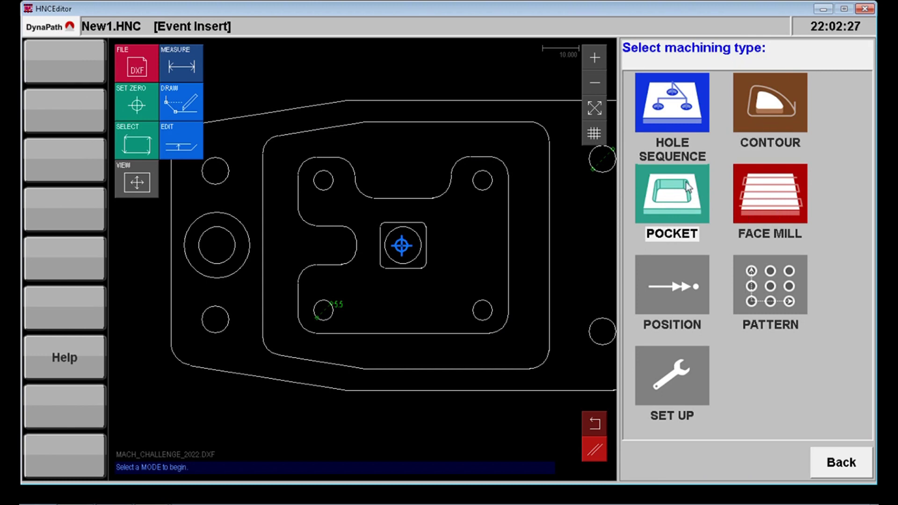
{"action": "left_click", "coordinate": [668, 201]}
{"action": "left_click", "coordinate": [723, 93]}
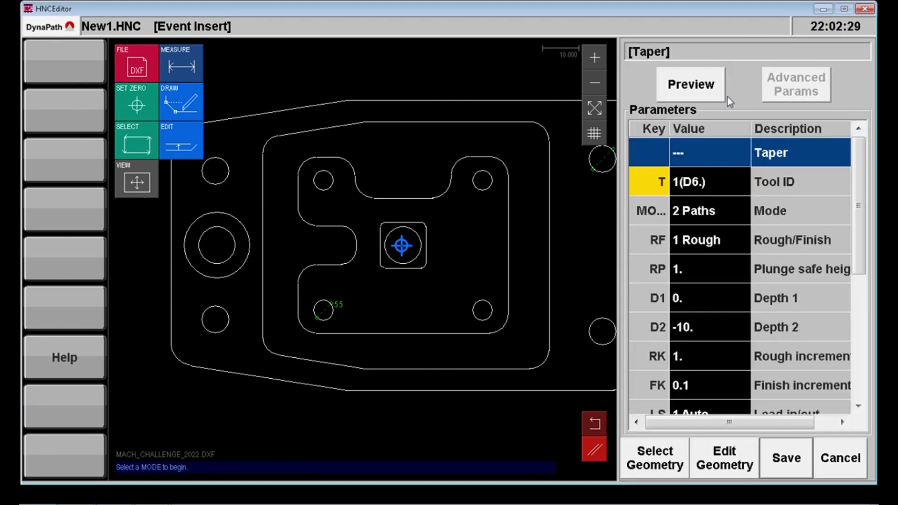
{"action": "left_click", "coordinate": [707, 173]}
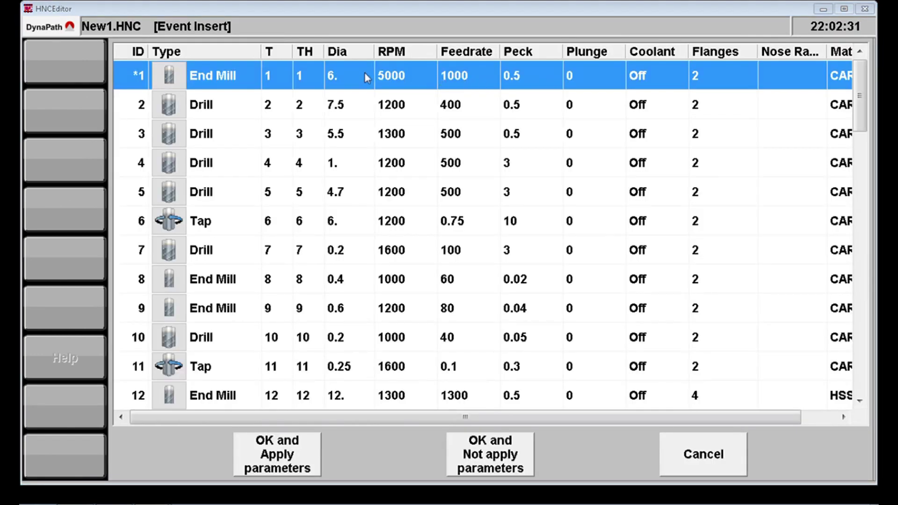
{"action": "left_click", "coordinate": [270, 447]}
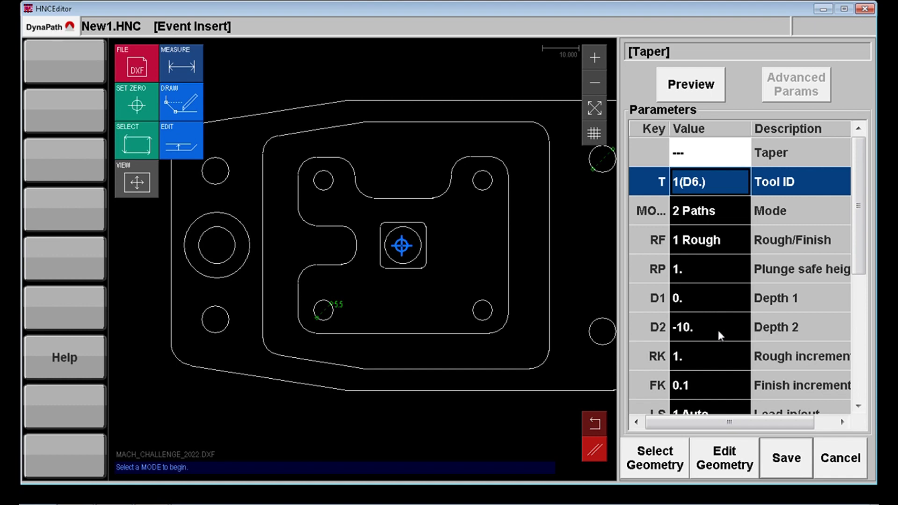
Step: Attach the two large concentric circles near the plate's left end as the taper geometry and save the event into the program
{"action": "left_click_drag", "start_coordinate": [855, 249], "coordinate": [852, 383]}
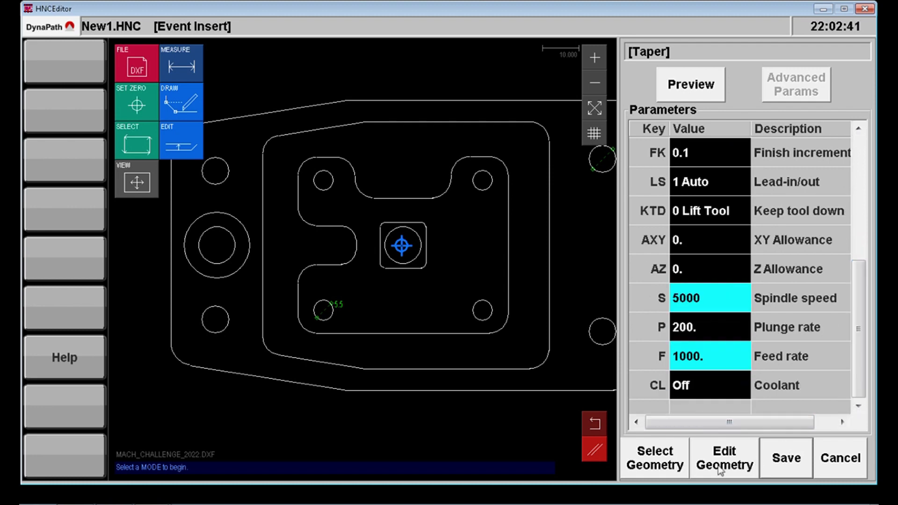
{"action": "left_click", "coordinate": [656, 460]}
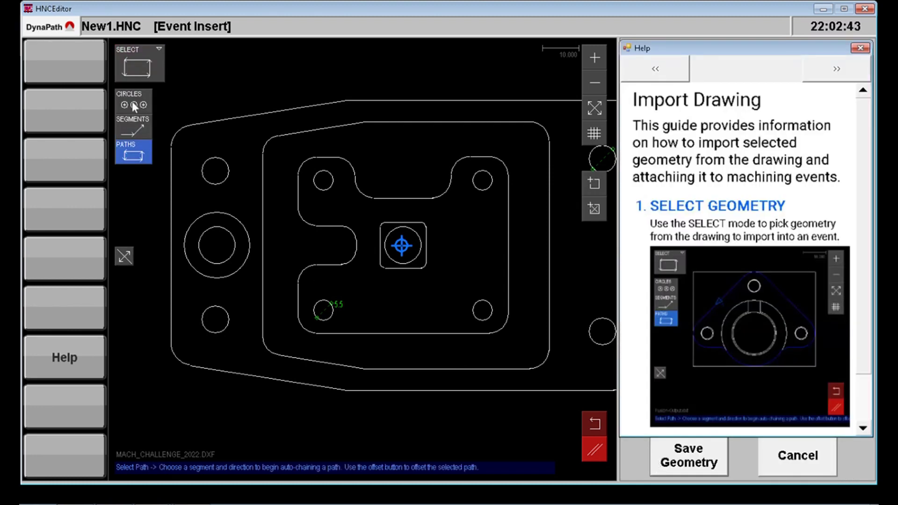
{"action": "left_click", "coordinate": [134, 106]}
{"action": "left_click", "coordinate": [236, 217]}
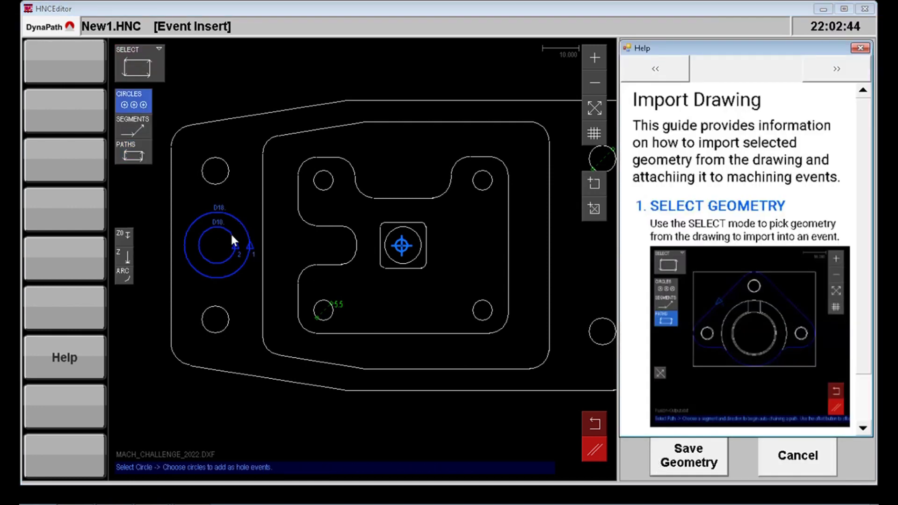
{"action": "left_click", "coordinate": [680, 465]}
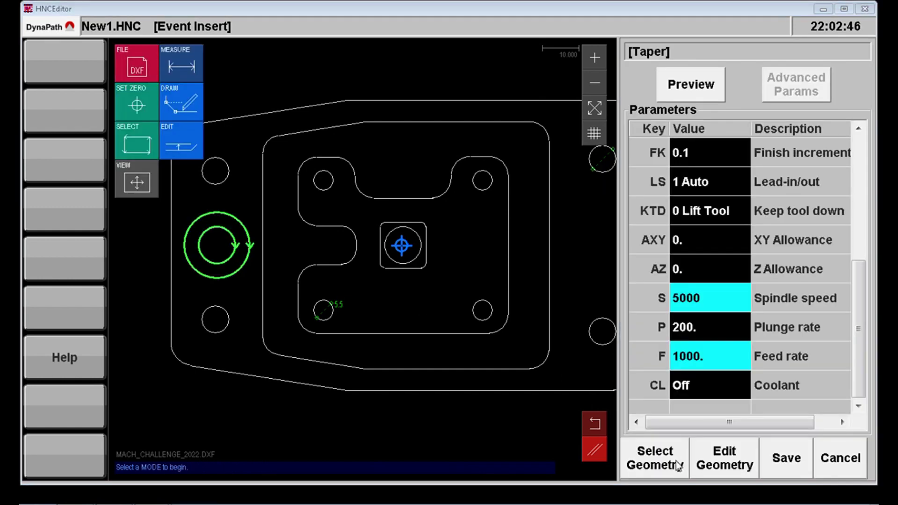
{"action": "left_click", "coordinate": [779, 458]}
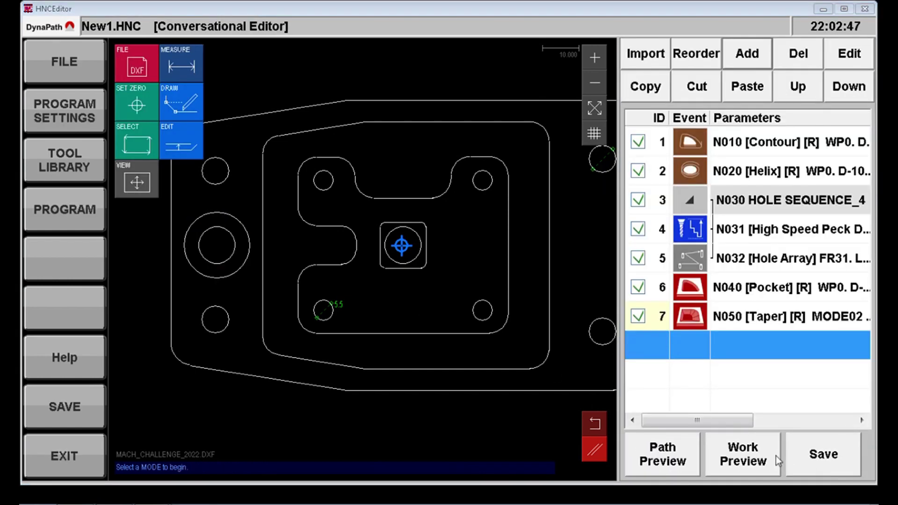
{"action": "left_click", "coordinate": [817, 464]}
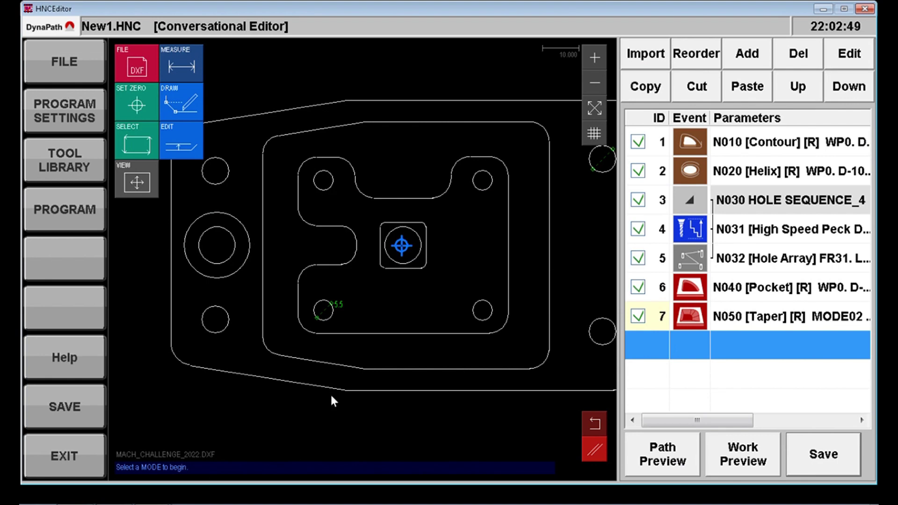
Step: Preview and play the program's toolpaths from an orbited view, including the pocket and taper, and return to the event list
{"action": "left_click", "coordinate": [677, 450]}
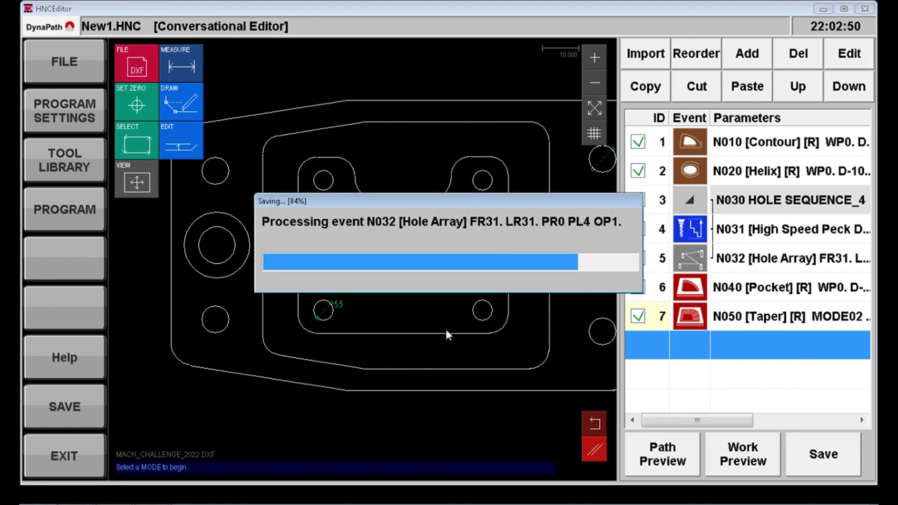
{"action": "scroll", "coordinate": [436, 234], "scroll_direction": "up", "scroll_amount": 8}
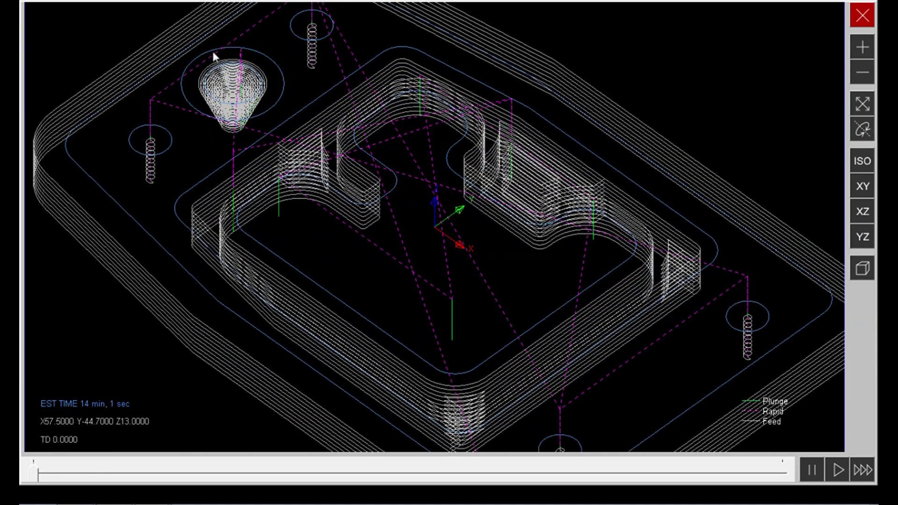
{"action": "left_click_drag", "start_coordinate": [197, 58], "coordinate": [175, 140]}
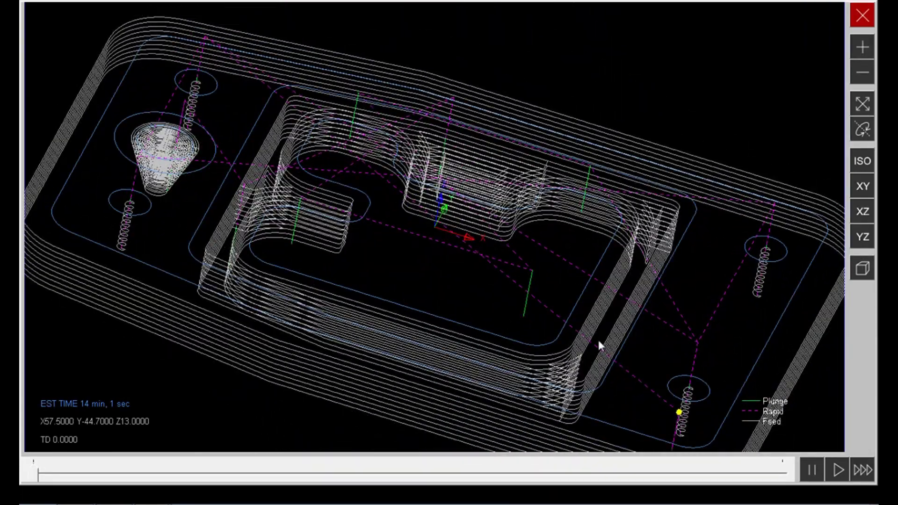
{"action": "scroll", "coordinate": [753, 370], "scroll_direction": "down", "scroll_amount": 5}
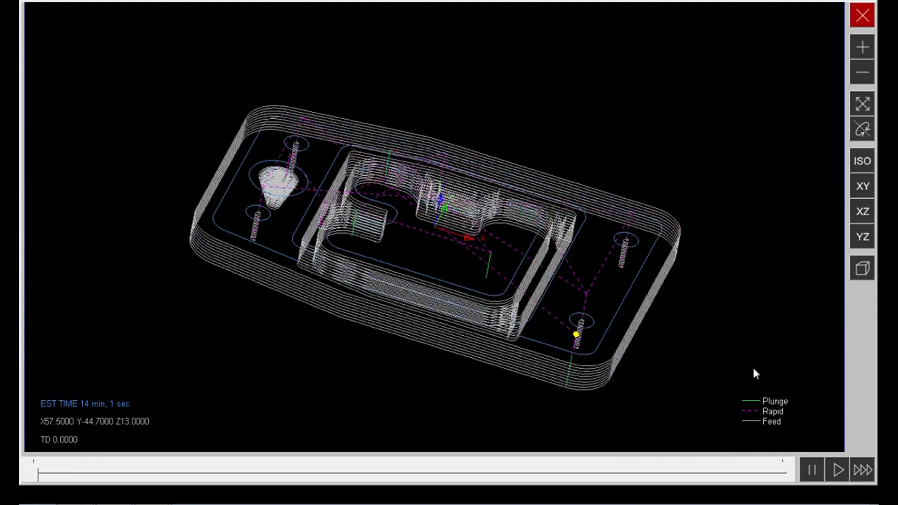
{"action": "left_click", "coordinate": [839, 469]}
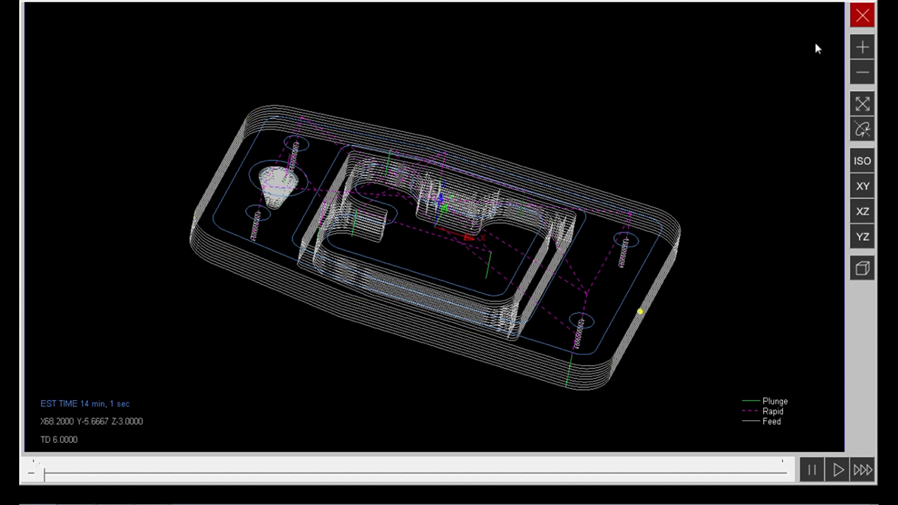
{"action": "left_click", "coordinate": [863, 14]}
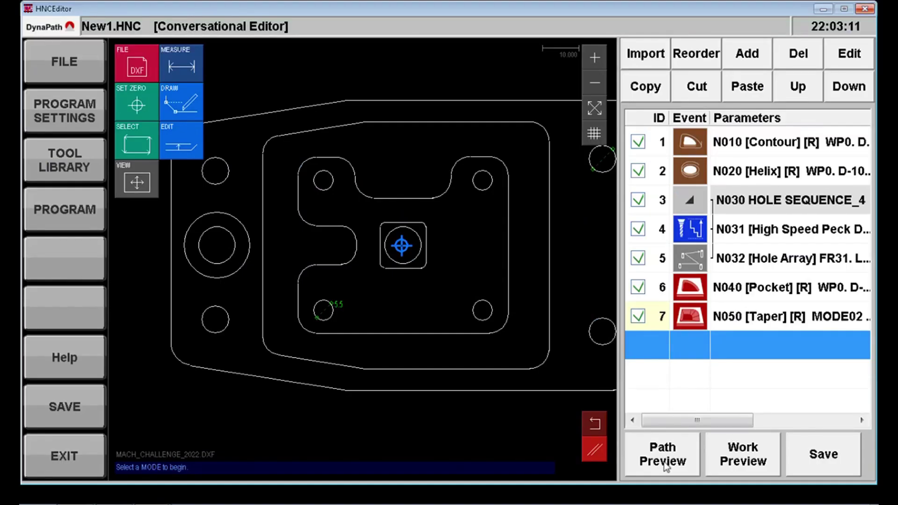
Step: Reopen the path preview with the solid stock shown, run the machining simulation at fast speed and inspect the part from several angles
{"action": "left_click", "coordinate": [663, 464]}
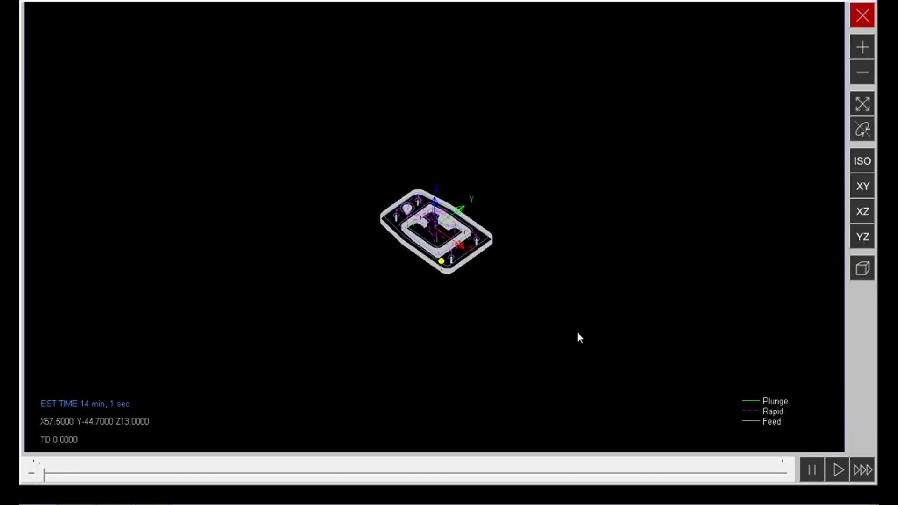
{"action": "scroll", "coordinate": [432, 223], "scroll_direction": "up", "scroll_amount": 6}
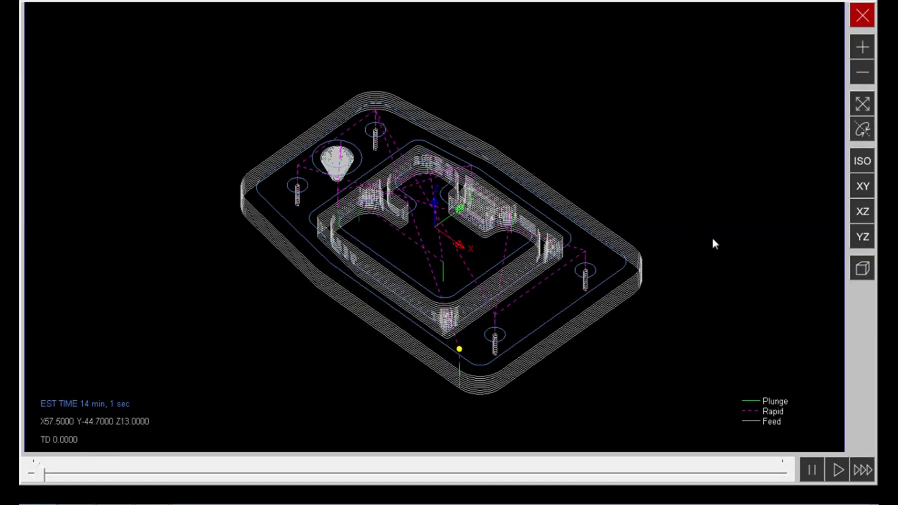
{"action": "left_click", "coordinate": [867, 272]}
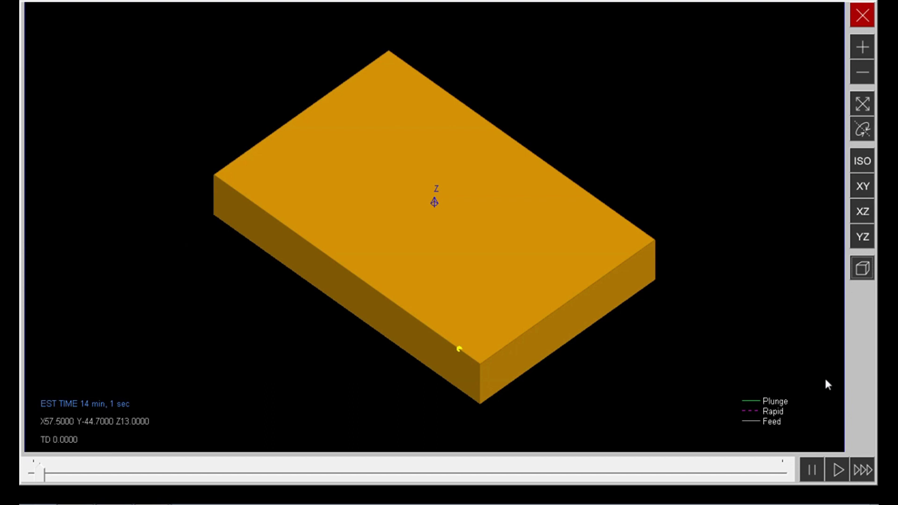
{"action": "left_click", "coordinate": [864, 470]}
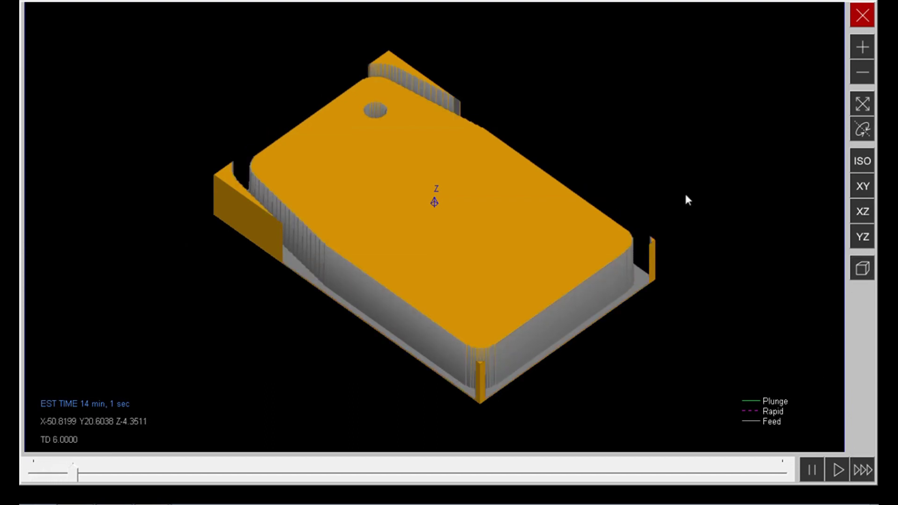
{"action": "mouse_move", "coordinate": [647, 222]}
{"action": "left_mouse_down"}
{"action": "mouse_move", "coordinate": [649, 234]}
{"action": "mouse_move", "coordinate": [648, 215]}
{"action": "left_mouse_up"}
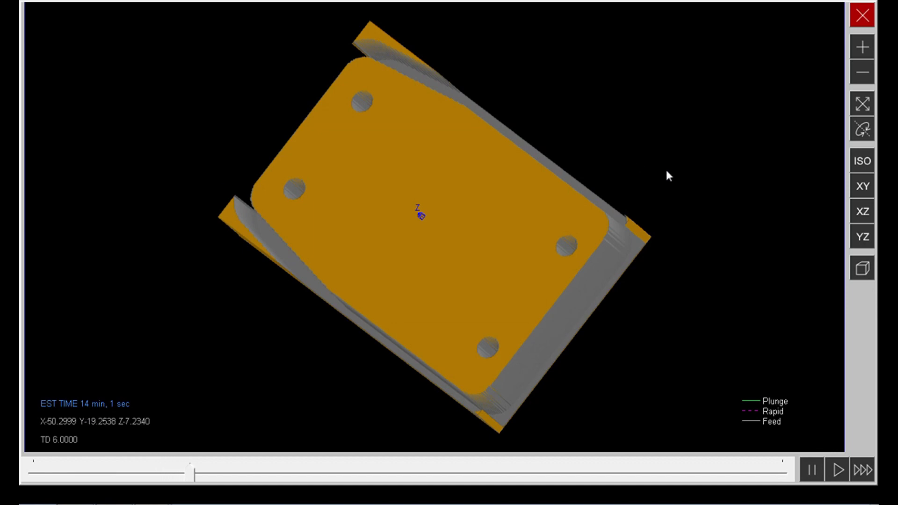
{"action": "left_click_drag", "start_coordinate": [666, 170], "coordinate": [690, 150]}
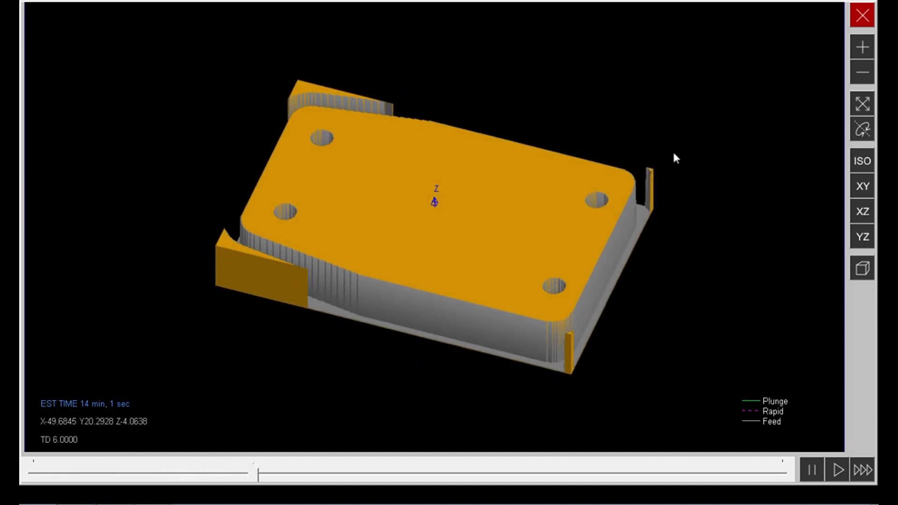